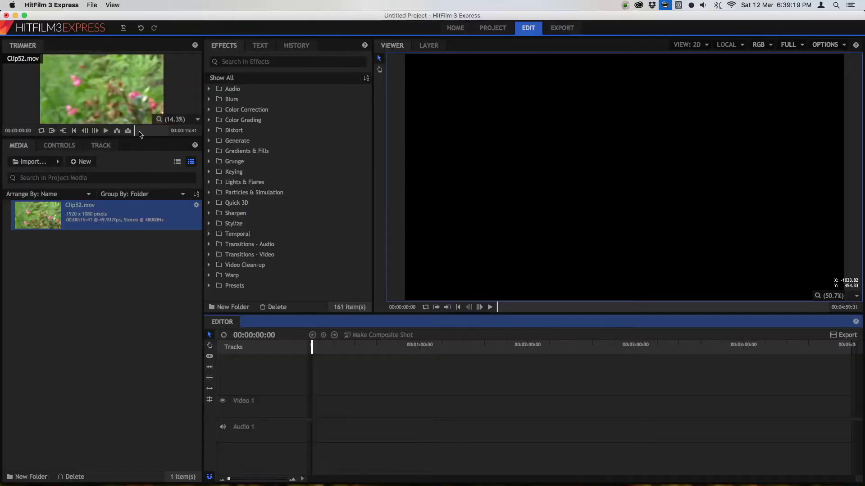
# Select Clip52.mov and scrub its Trimmer preview out to about ten seconds.
pyautogui.click(75, 228)
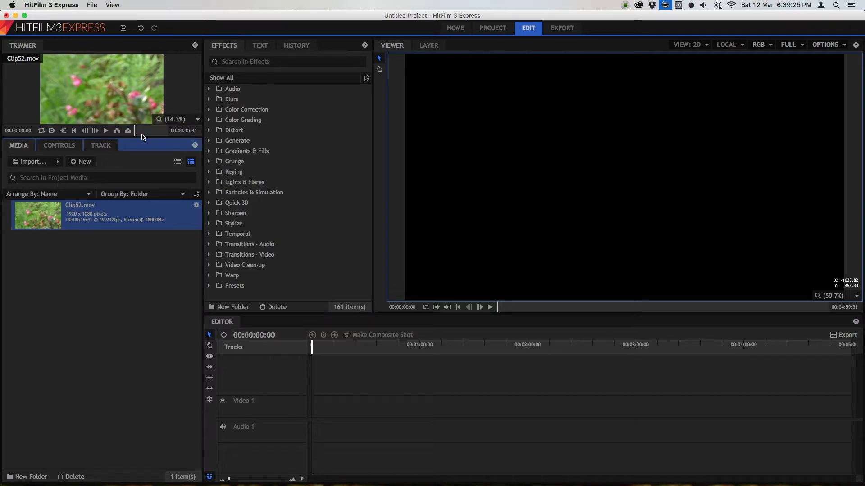
pyautogui.moveTo(140, 136); pyautogui.dragTo(140, 135)
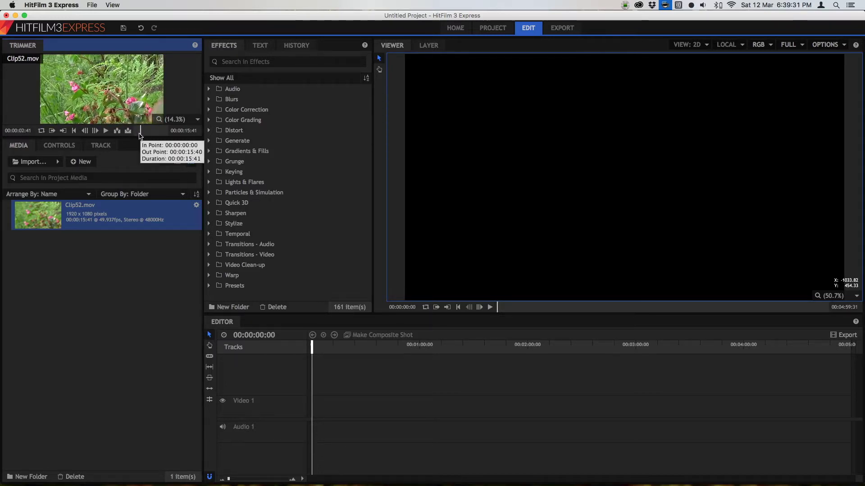
pyautogui.moveTo(143, 134); pyautogui.dragTo(163, 131)
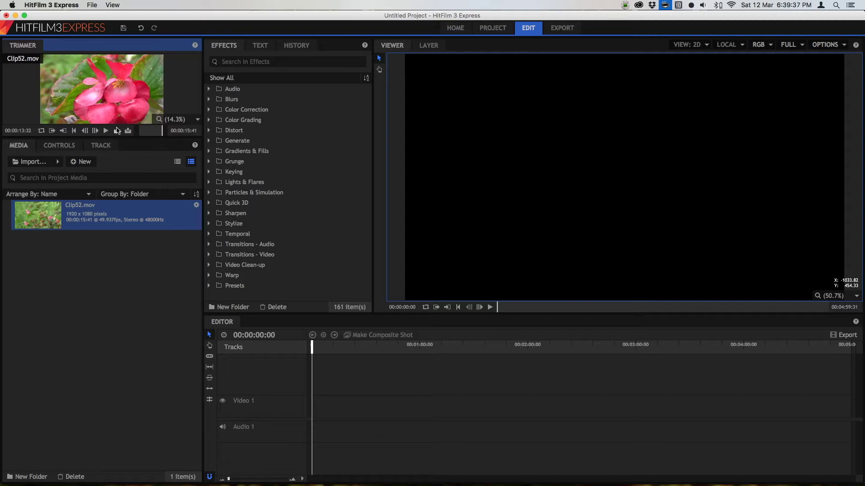
# Insert the trimmed Clip52.mov into the timeline, play it from the start, then mute the sound.
pyautogui.click(118, 131)
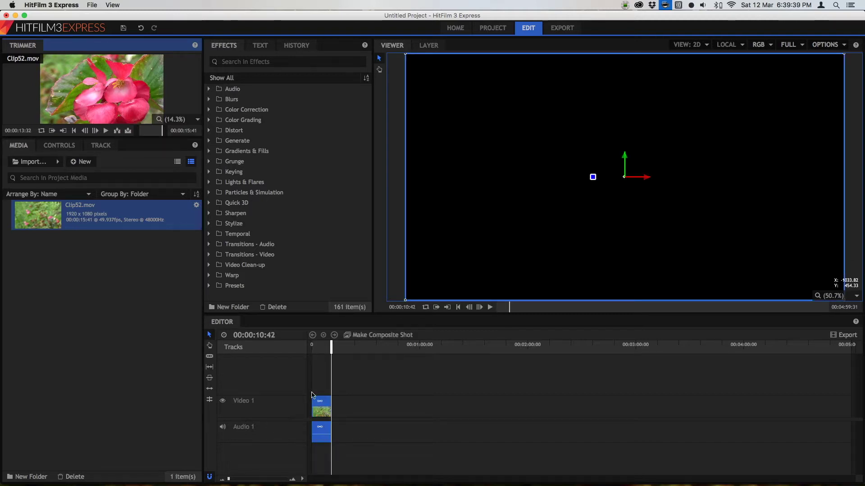
pyautogui.moveTo(330, 355); pyautogui.dragTo(293, 350)
pyautogui.press('space')
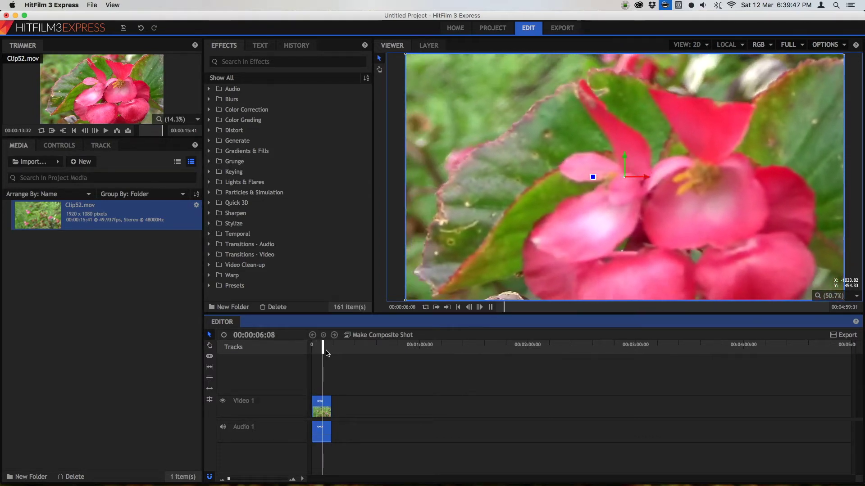
pyautogui.press('space')
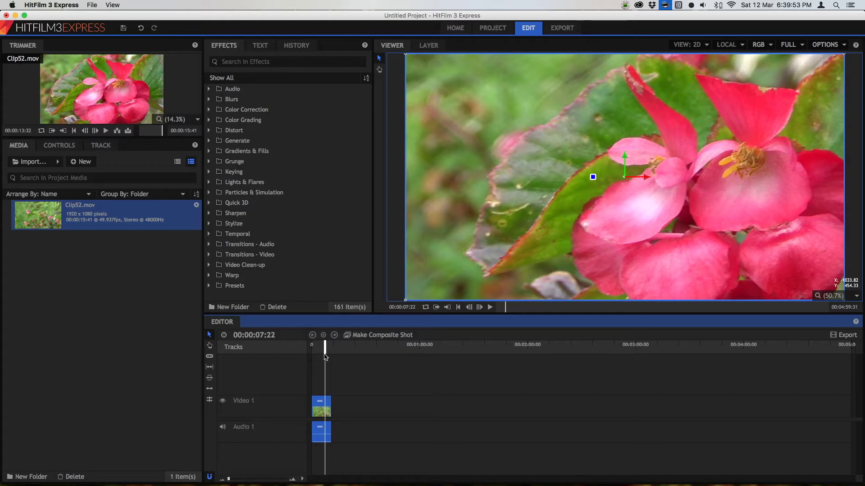
pyautogui.moveTo(322, 351)
pyautogui.mouseDown()
pyautogui.moveTo(303, 351)
pyautogui.moveTo(329, 349)
pyautogui.mouseUp()
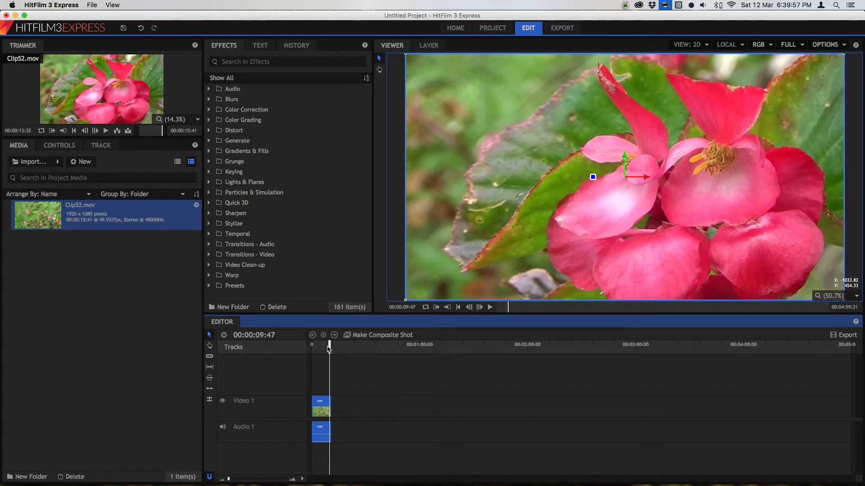
pyautogui.press('XF86AudioMute')
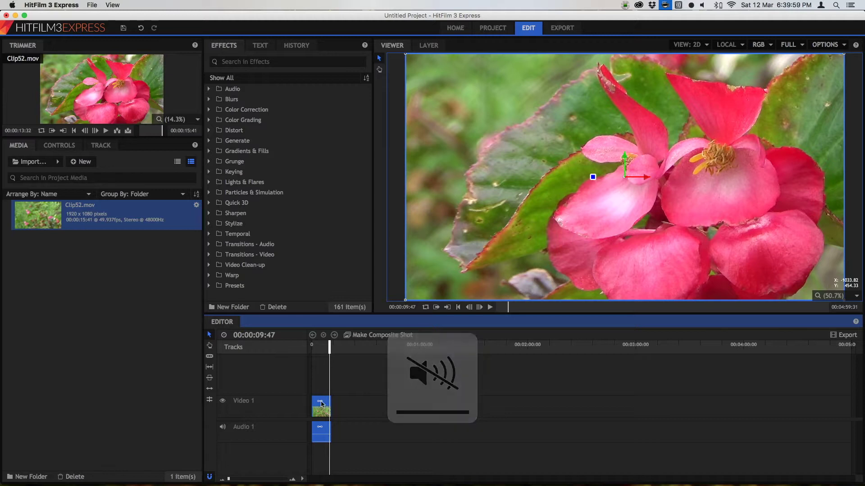
# Make a composite shot from the clip, renaming it to 'Flower Colour Grade'.
pyautogui.click(365, 337)
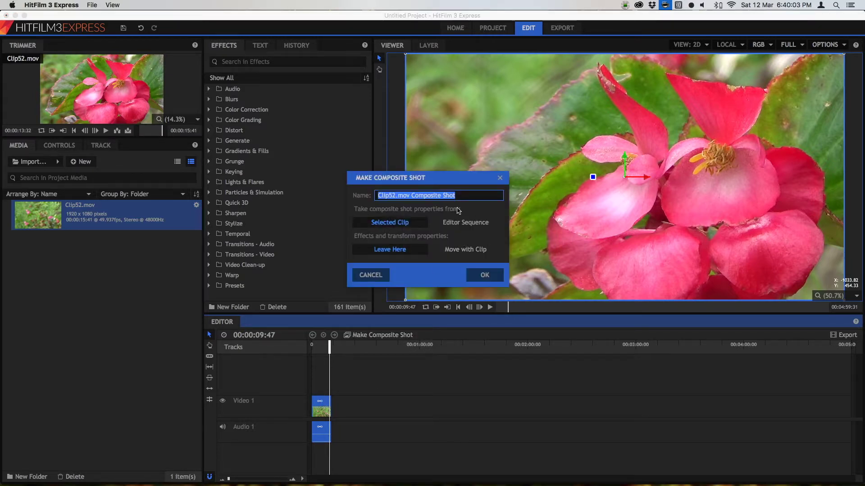
pyautogui.click(409, 195)
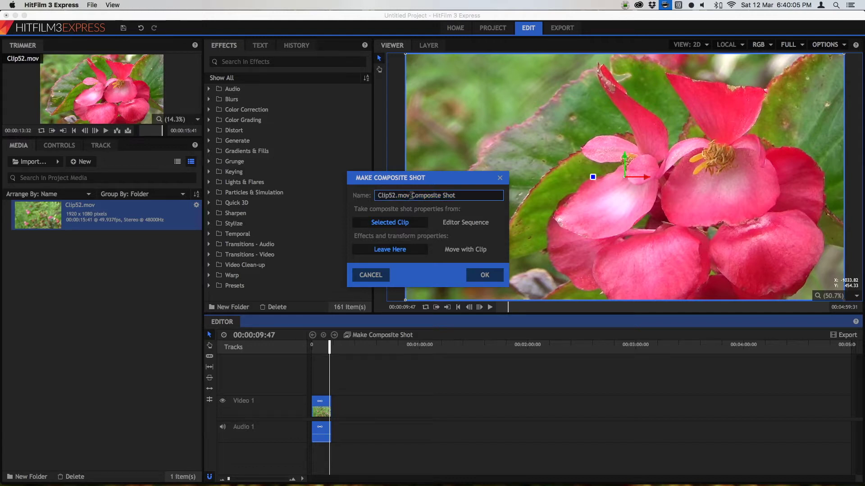
pyautogui.moveTo(410, 195); pyautogui.dragTo(327, 189)
pyautogui.write('Flower Co')
pyautogui.write('lour Grade')
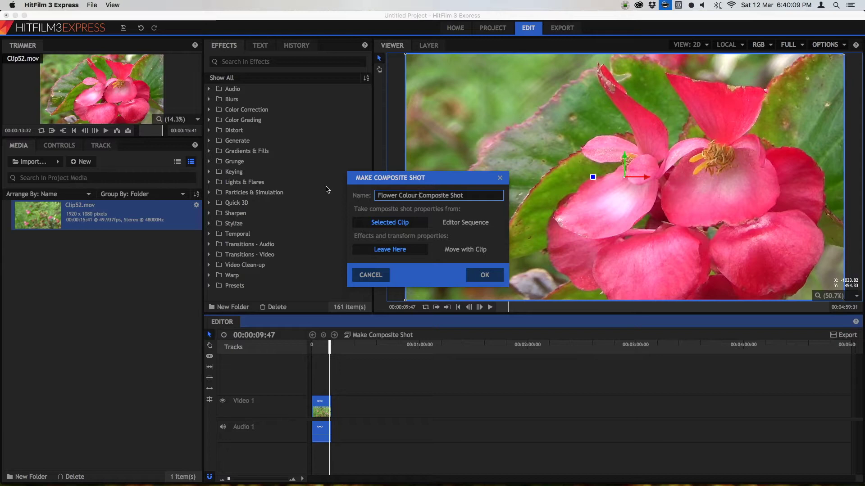
pyautogui.press('Return')
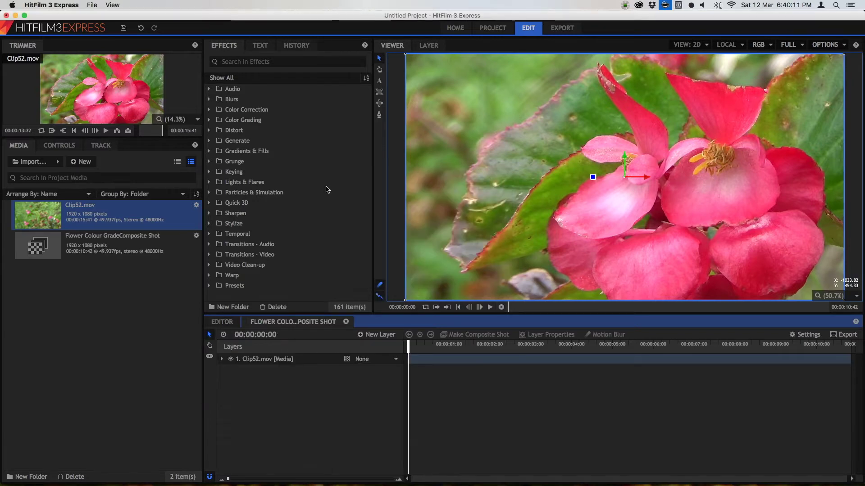
# Select the Clip52.mov layer, preview the shot, and filter the effects list by 'brigh'.
pyautogui.click(328, 360)
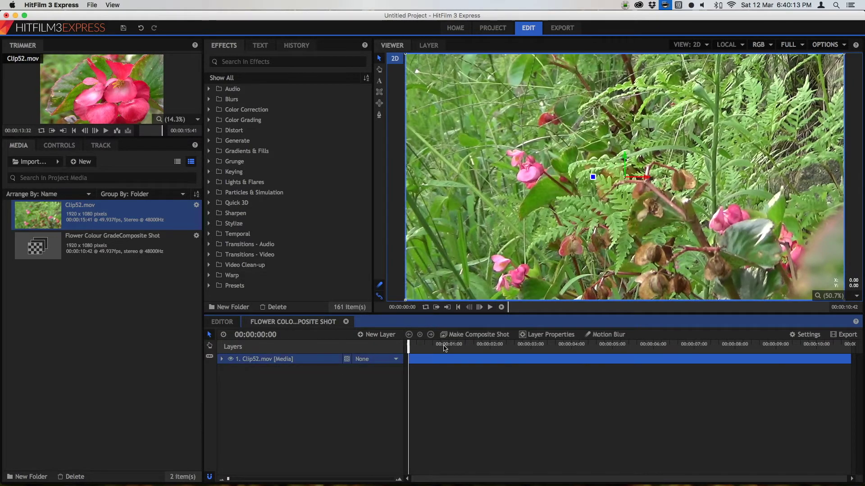
pyautogui.moveTo(407, 347); pyautogui.dragTo(822, 343)
pyautogui.moveTo(624, 347); pyautogui.dragTo(374, 347)
pyautogui.click(223, 360)
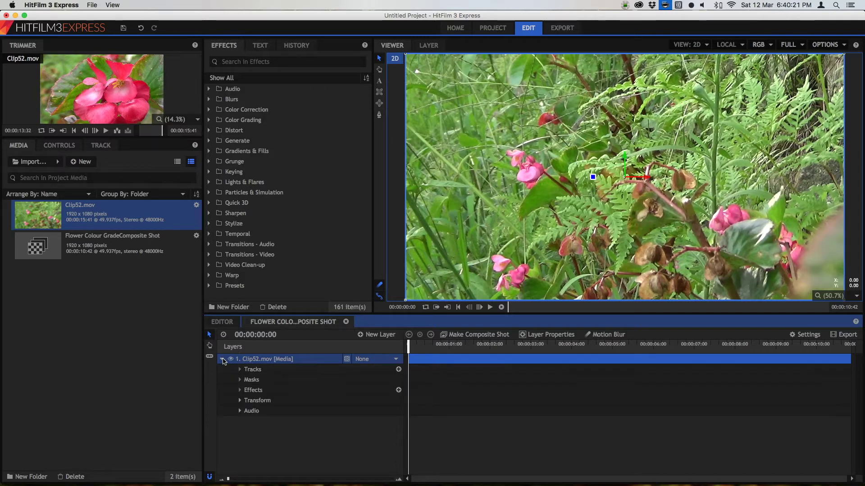
pyautogui.click(222, 359)
pyautogui.click(263, 62)
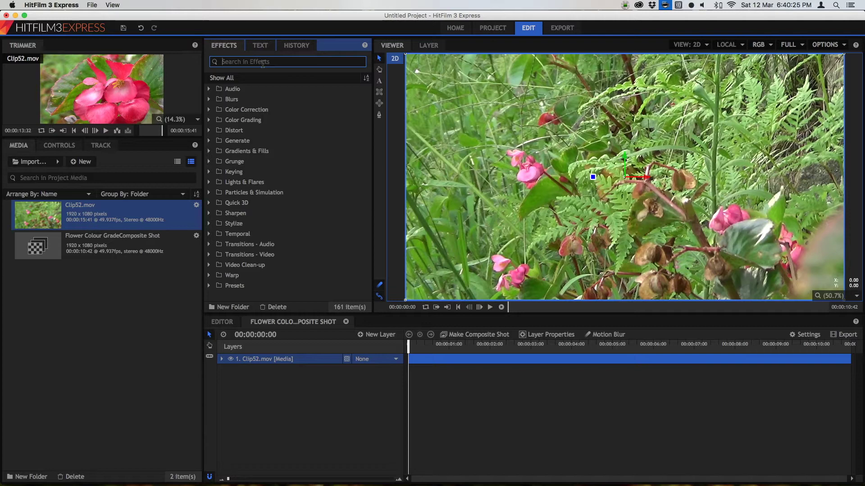
pyautogui.write('bright')
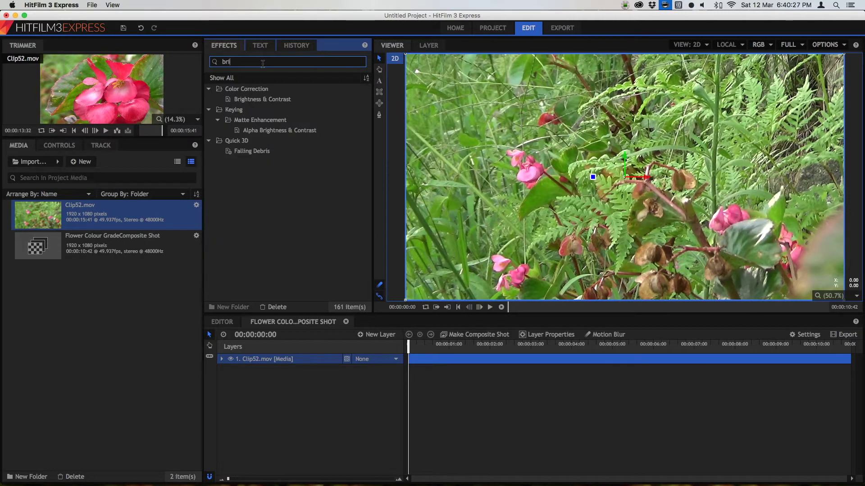
# Apply Brightness & Contrast to the Clip52.mov layer and expand its settings in Controls.
pyautogui.click(266, 99)
pyautogui.moveTo(264, 276); pyautogui.dragTo(285, 362)
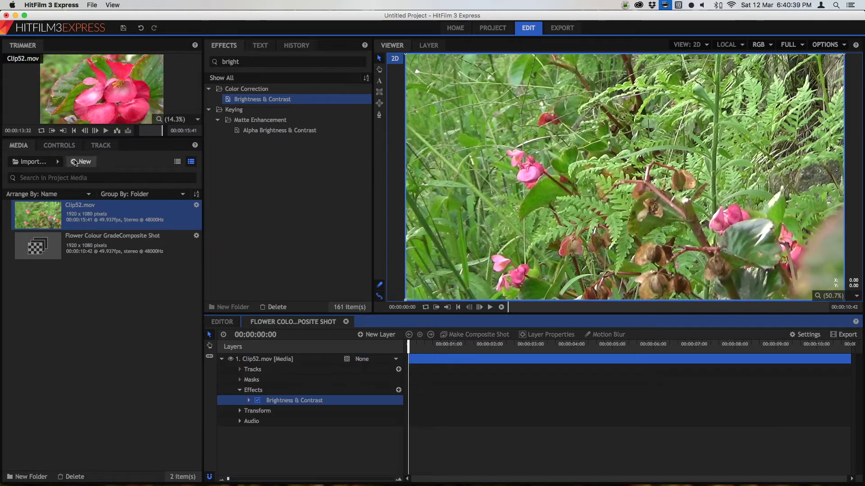
pyautogui.click(66, 148)
pyautogui.click(16, 209)
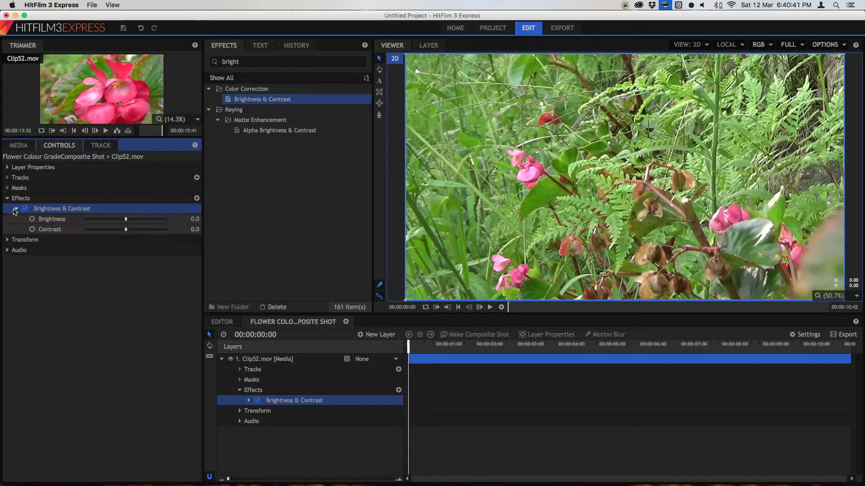
pyautogui.moveTo(127, 221)
pyautogui.mouseDown()
pyautogui.moveTo(159, 219)
pyautogui.moveTo(127, 227)
pyautogui.mouseUp()
pyautogui.click(130, 231)
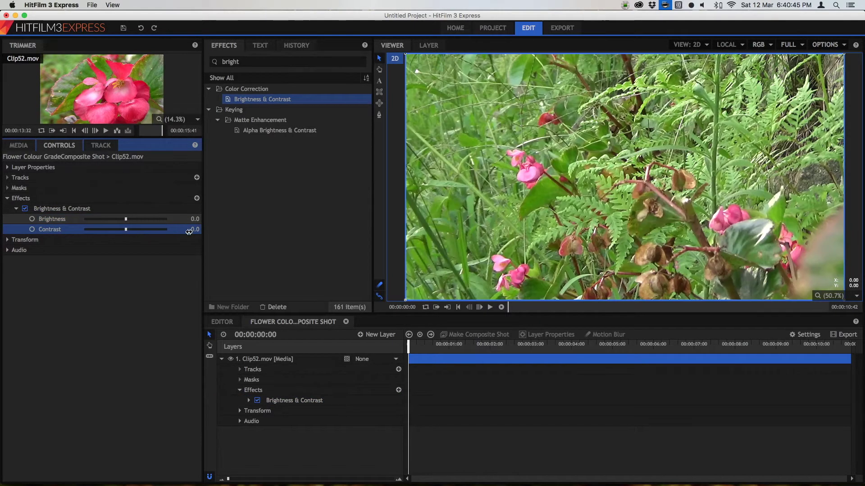
# Play the shot and preview frames around four to six seconds.
pyautogui.press('space')
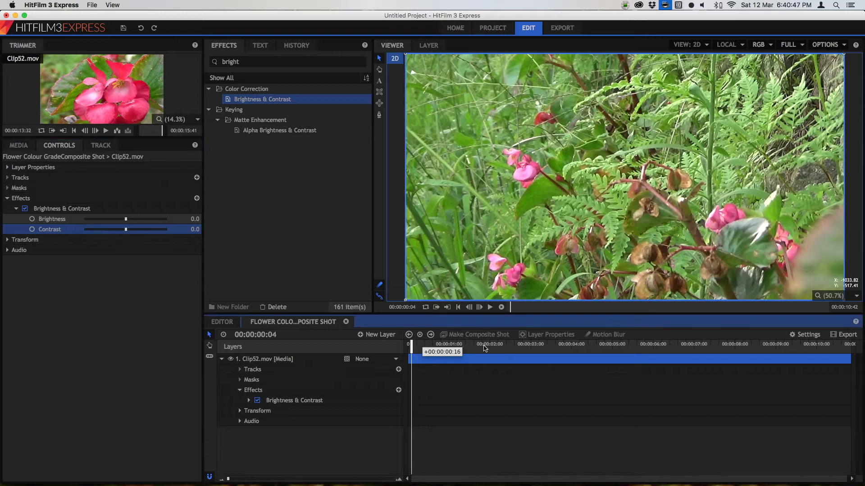
pyautogui.click(512, 347)
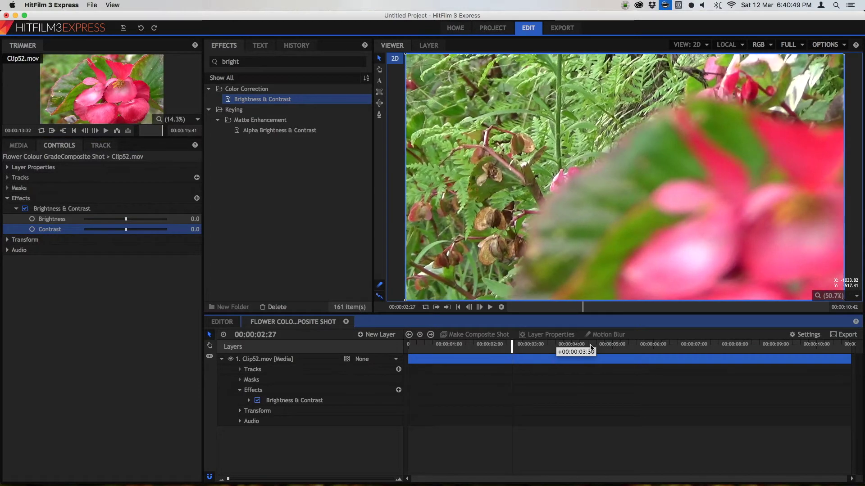
pyautogui.click(612, 347)
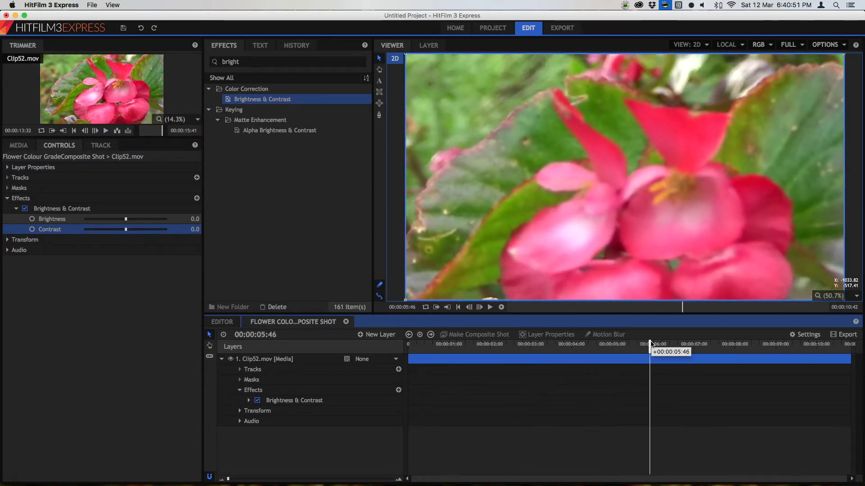
pyautogui.moveTo(616, 342); pyautogui.dragTo(769, 345)
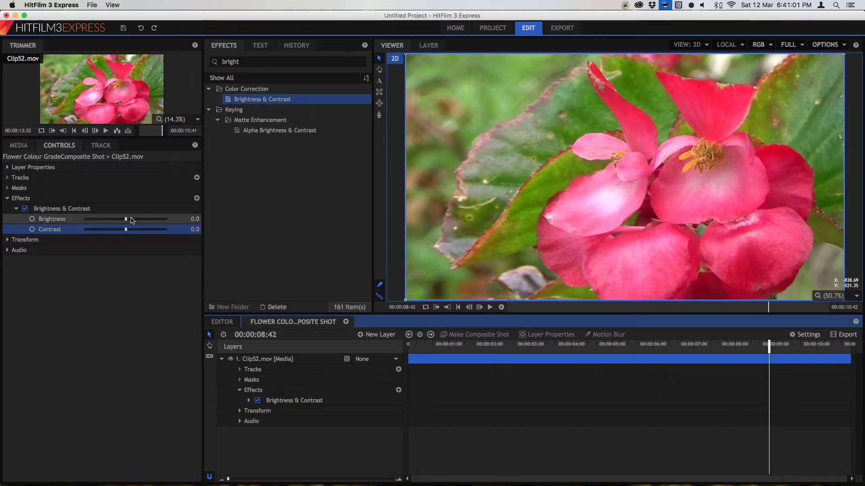
# Try Brightness values of 20, 0 and -20 and various Contrast levels, previewing the shot.
pyautogui.moveTo(132, 221)
pyautogui.mouseDown()
pyautogui.moveTo(109, 227)
pyautogui.moveTo(126, 230)
pyautogui.mouseUp()
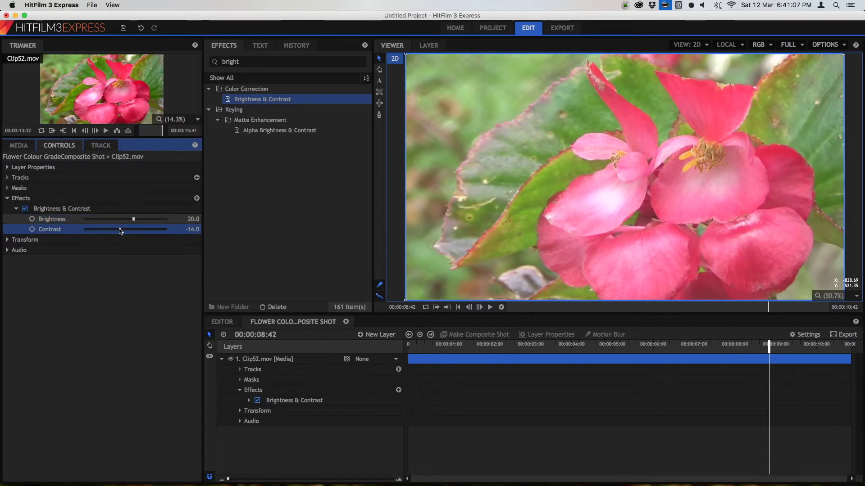
pyautogui.moveTo(121, 231)
pyautogui.mouseDown()
pyautogui.moveTo(111, 231)
pyautogui.moveTo(177, 229)
pyautogui.moveTo(126, 221)
pyautogui.mouseUp()
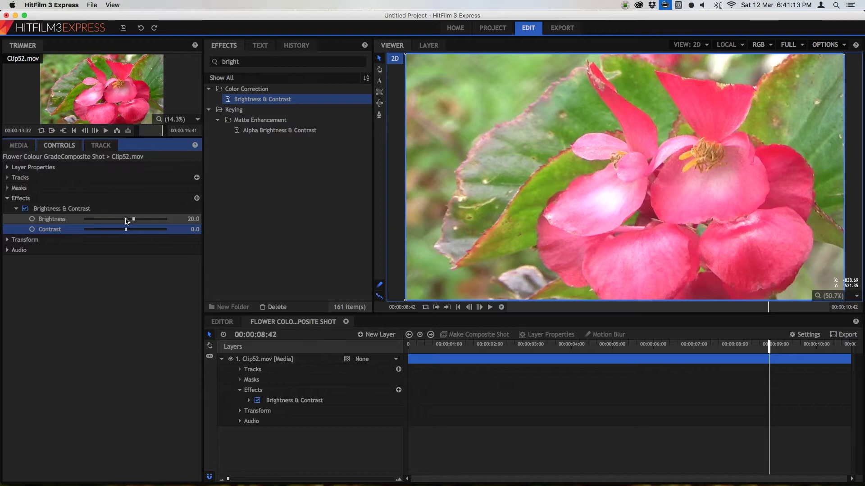
pyautogui.click(127, 220)
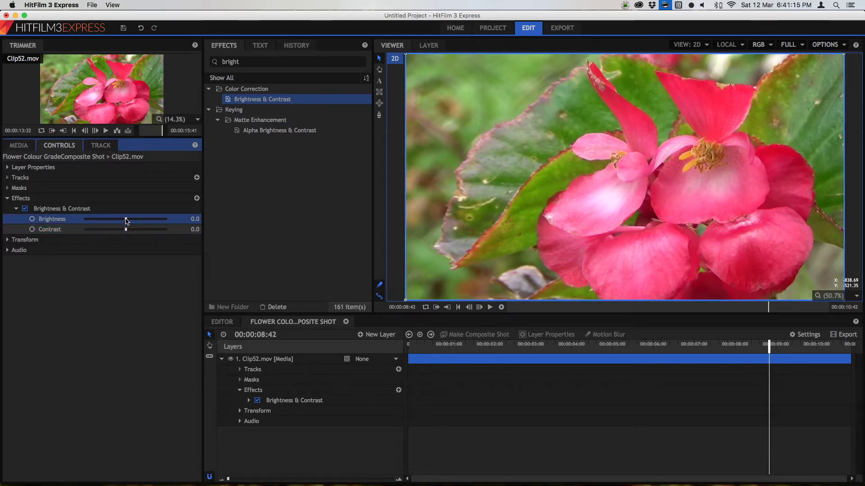
pyautogui.moveTo(124, 219); pyautogui.dragTo(142, 230)
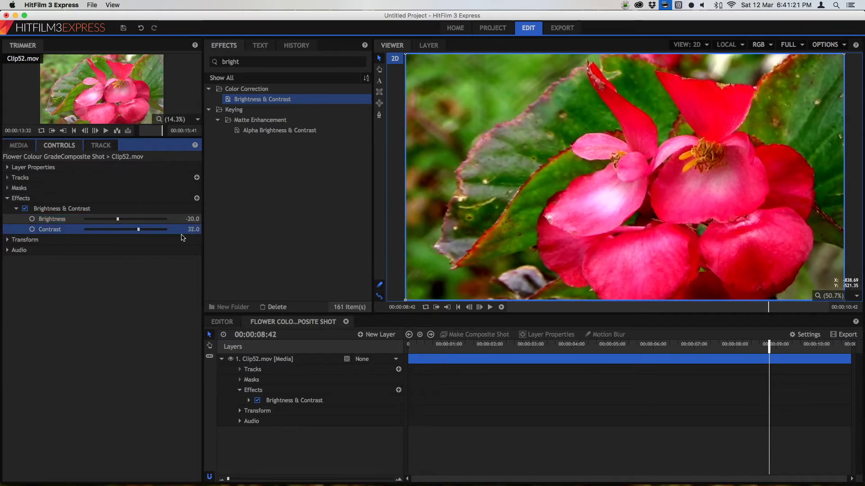
pyautogui.moveTo(453, 346); pyautogui.dragTo(560, 345)
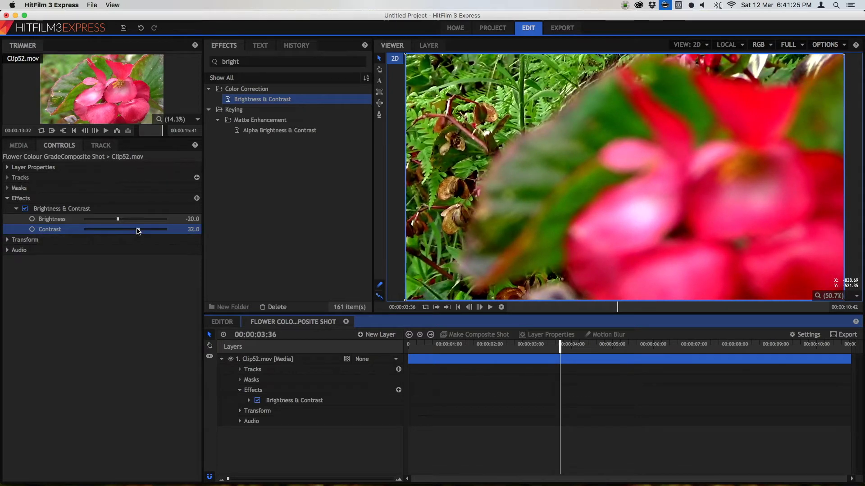
pyautogui.moveTo(140, 230); pyautogui.dragTo(146, 230)
pyautogui.press('super+z')
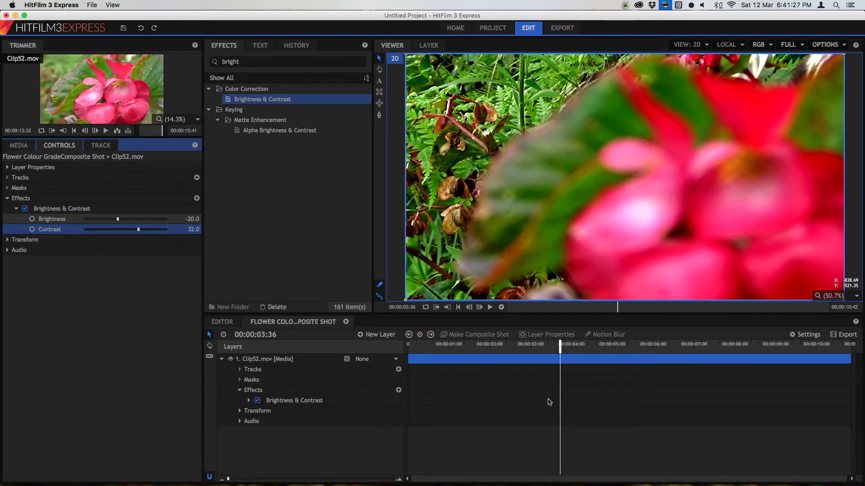
# Settle on Brightness 10.0 with Contrast 16.0 and preview later frames.
pyautogui.moveTo(560, 346); pyautogui.dragTo(721, 347)
pyautogui.moveTo(629, 351); pyautogui.dragTo(345, 355)
pyautogui.moveTo(118, 218); pyautogui.dragTo(127, 230)
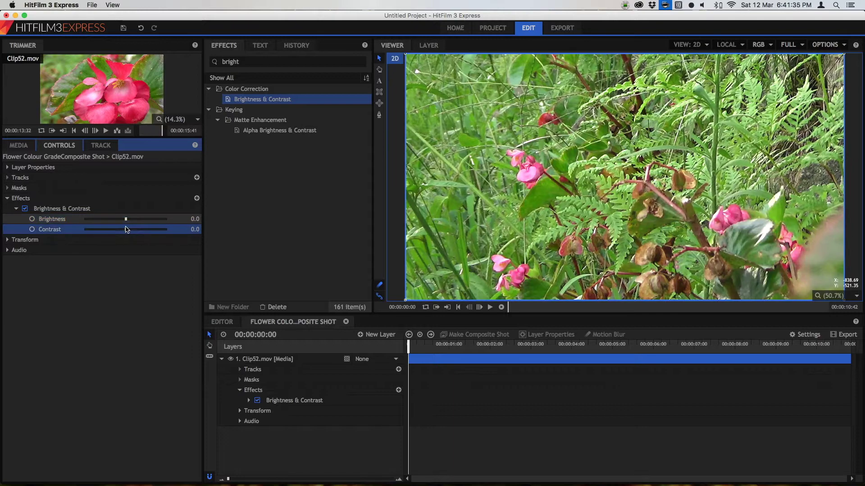
pyautogui.moveTo(410, 346); pyautogui.dragTo(683, 345)
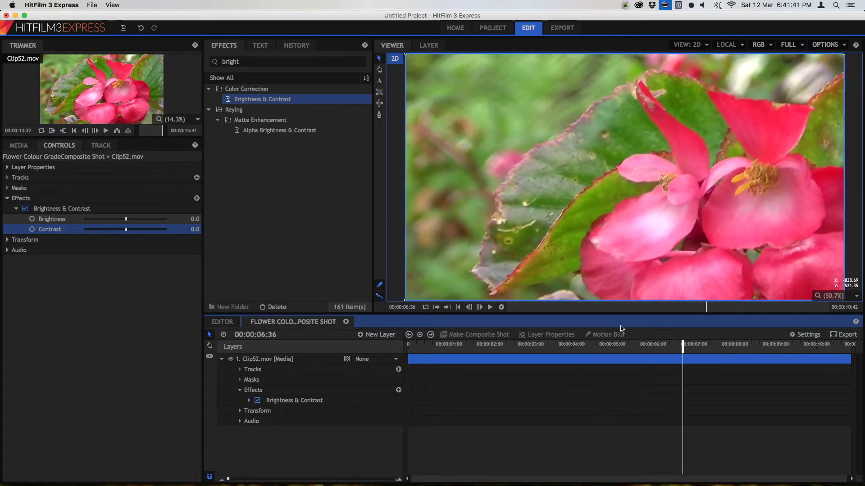
pyautogui.moveTo(126, 219)
pyautogui.mouseDown()
pyautogui.moveTo(143, 222)
pyautogui.moveTo(127, 222)
pyautogui.moveTo(134, 230)
pyautogui.mouseUp()
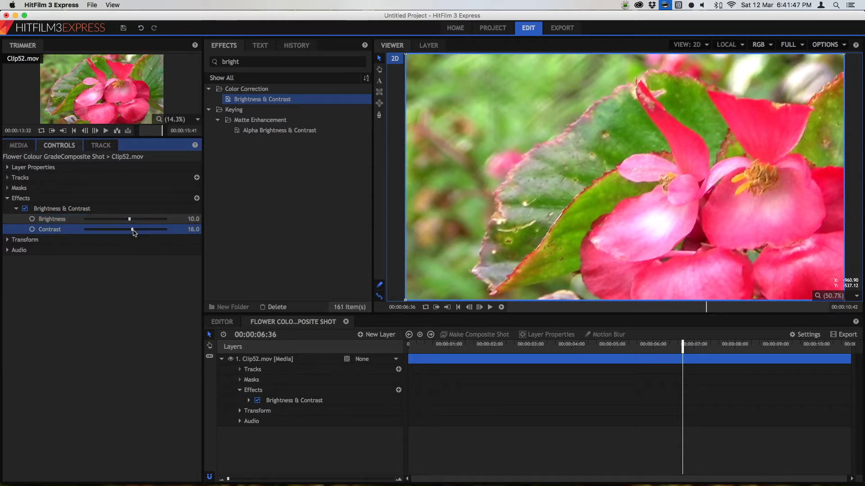
pyautogui.moveTo(635, 353); pyautogui.dragTo(378, 344)
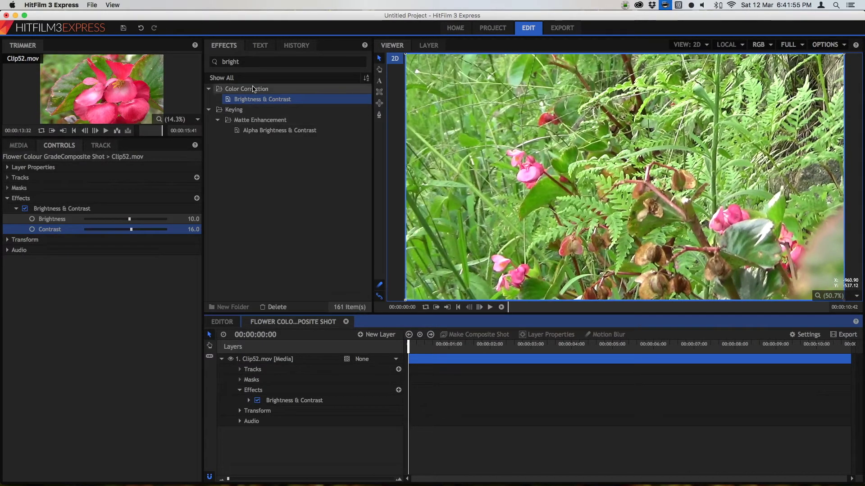
# Search 'auto' in Effects and add Auto Color below Brightness & Contrast.
pyautogui.doubleClick(245, 62)
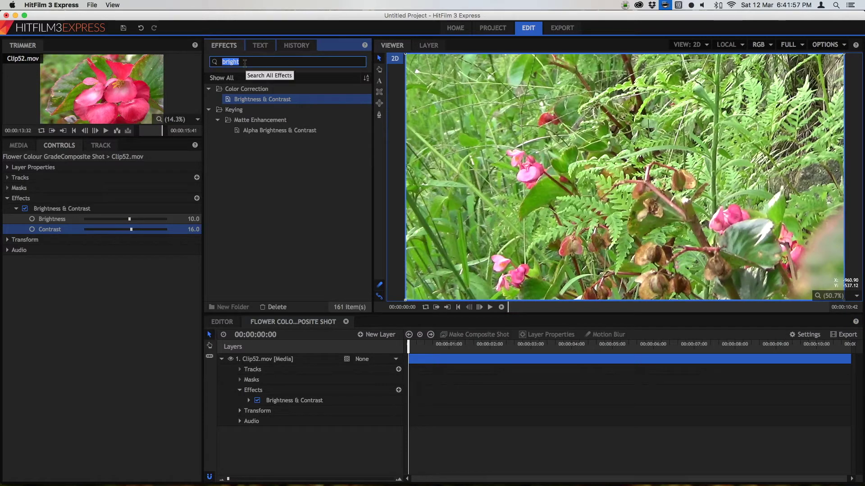
pyautogui.write('aur')
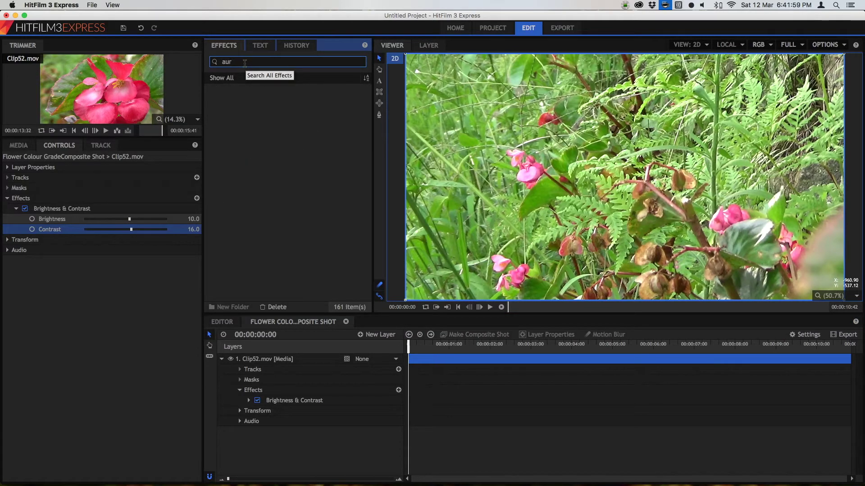
pyautogui.write('o')
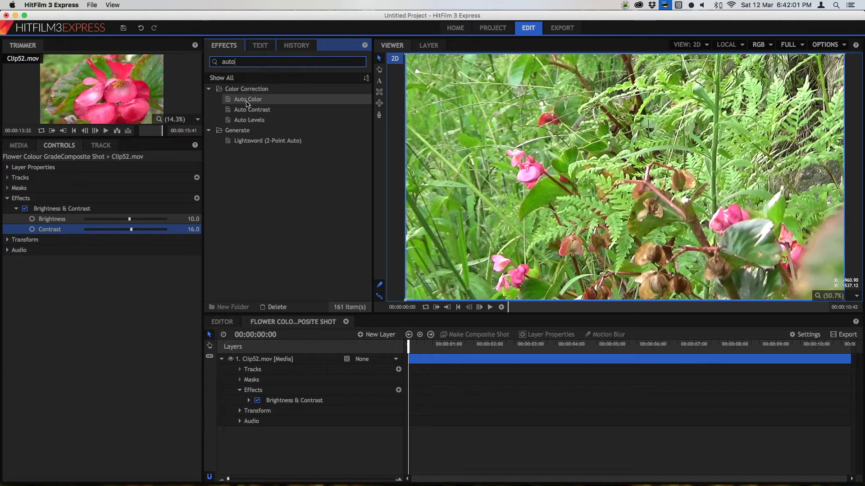
pyautogui.moveTo(248, 101); pyautogui.dragTo(88, 236)
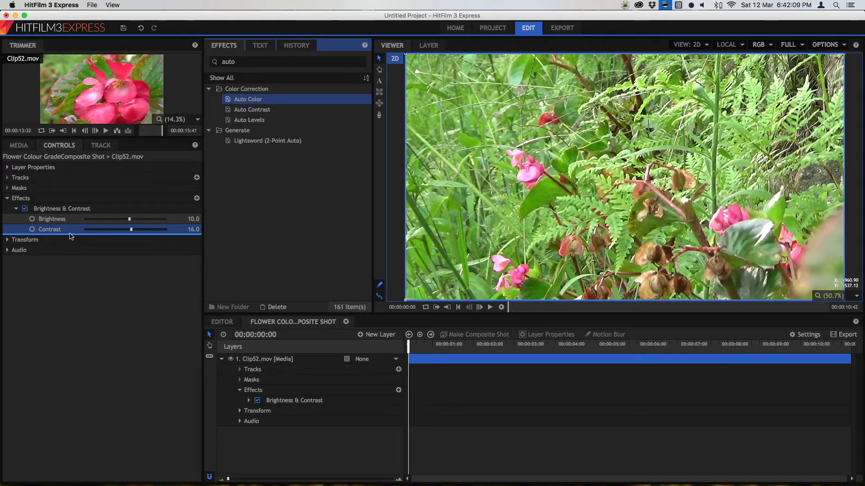
pyautogui.moveTo(71, 236); pyautogui.dragTo(71, 236)
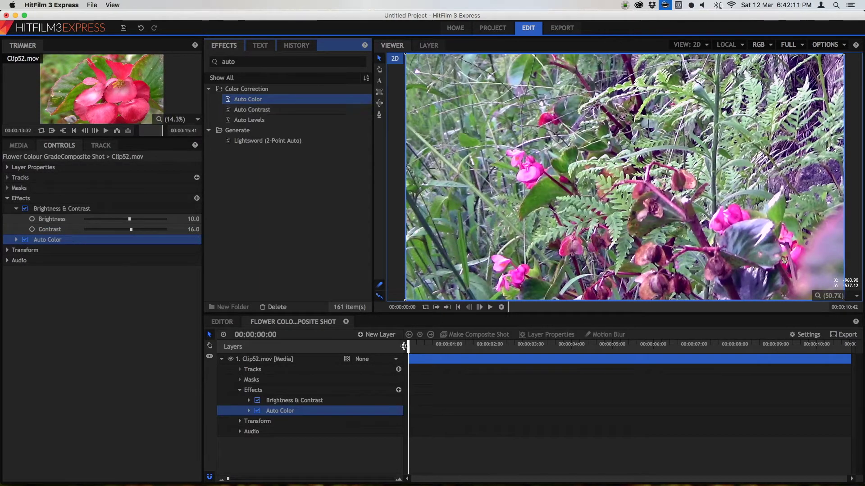
pyautogui.moveTo(404, 346); pyautogui.dragTo(673, 346)
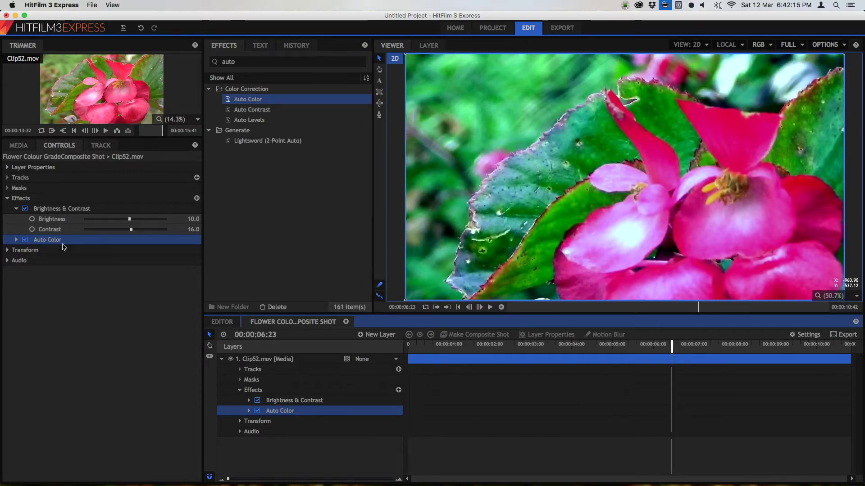
# Set Auto Color's Threshold to 0.5% and Blend with Original to 78%.
pyautogui.click(16, 240)
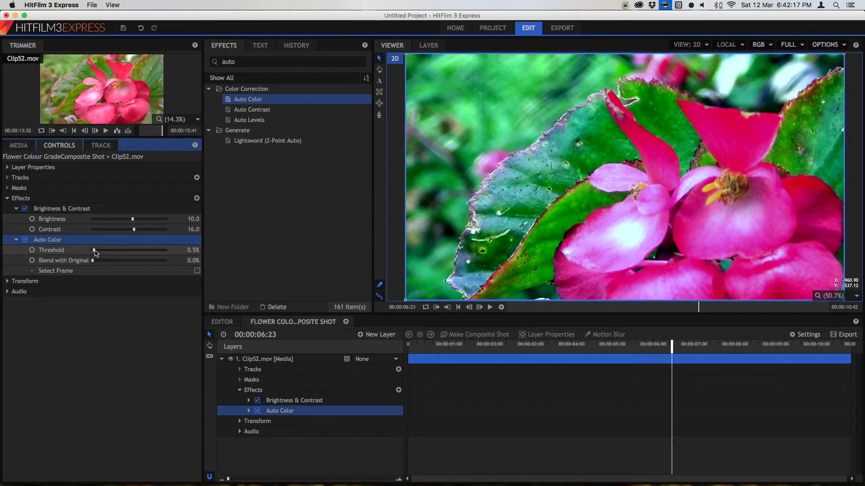
pyautogui.moveTo(92, 249); pyautogui.dragTo(160, 251)
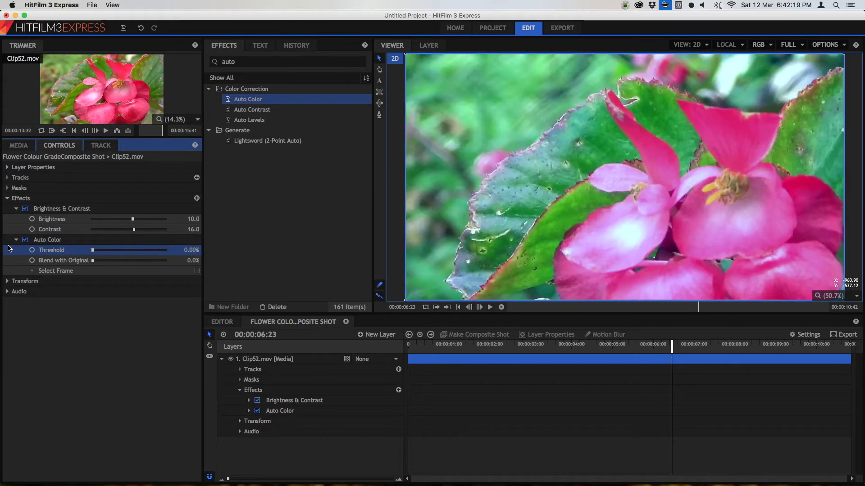
pyautogui.moveTo(102, 264); pyautogui.dragTo(152, 269)
pyautogui.click(75, 240)
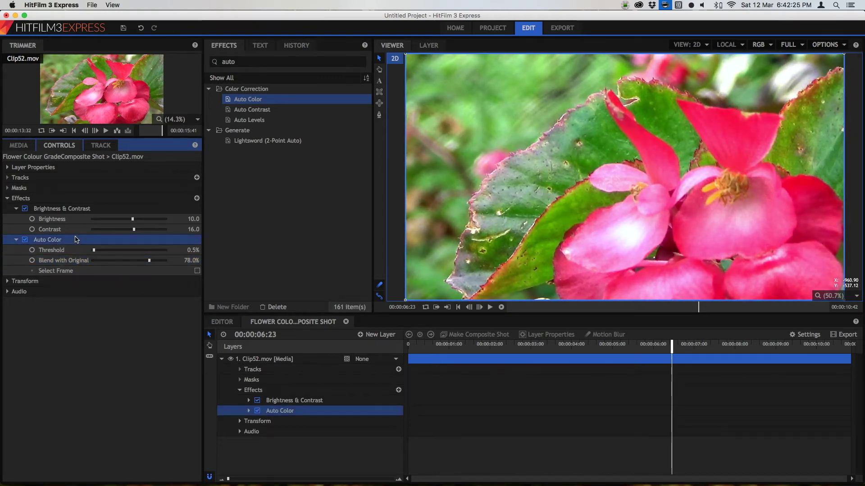
# Delete Auto Color from the layer and clear the effects search.
pyautogui.press('Delete')
pyautogui.click(252, 110)
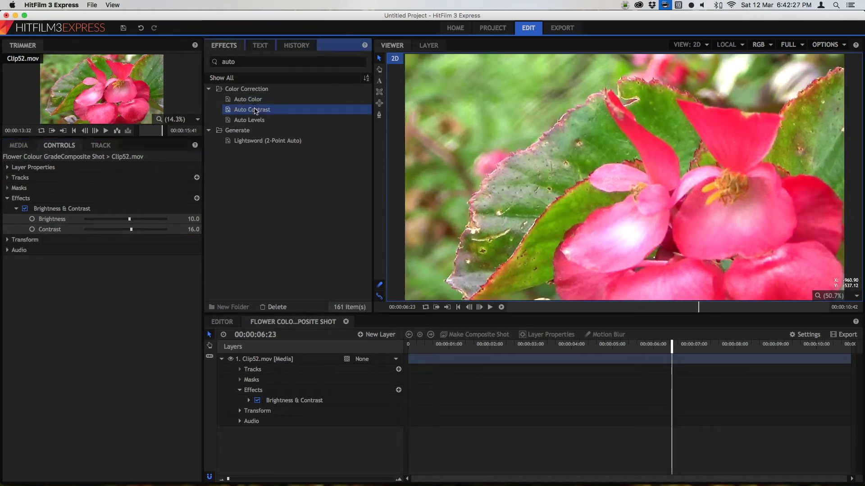
pyautogui.click(255, 120)
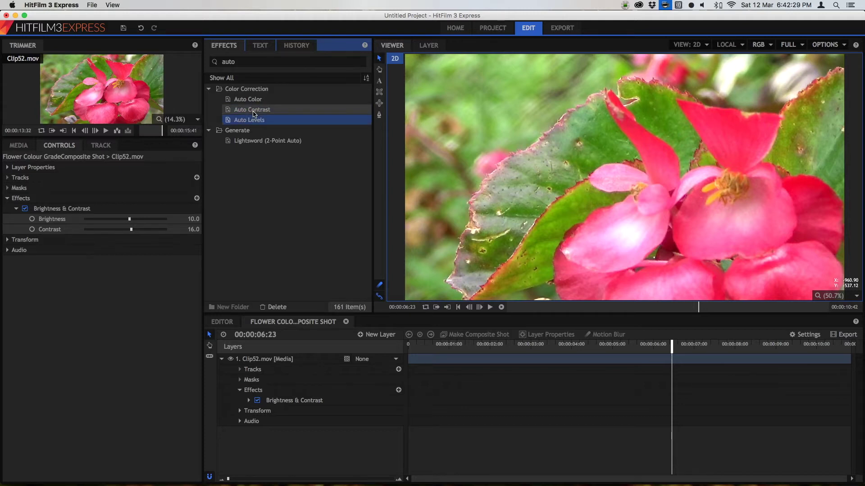
pyautogui.doubleClick(241, 62)
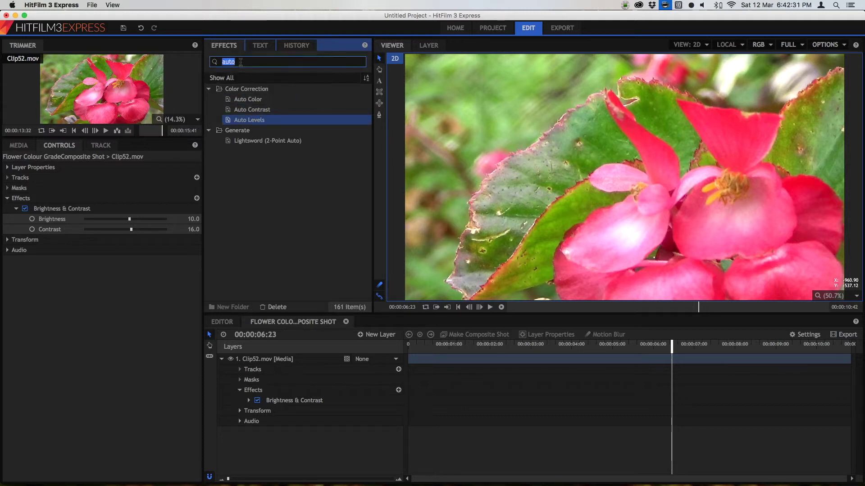
pyautogui.press('BackSpace')
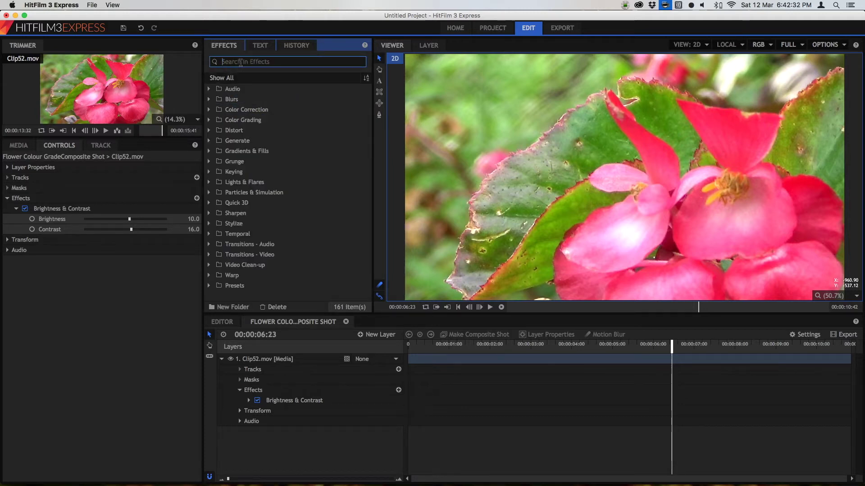
# Browse the Color Correction and Color Grading folders, then check the Brightness & Contrast values in the timeline.
pyautogui.click(209, 110)
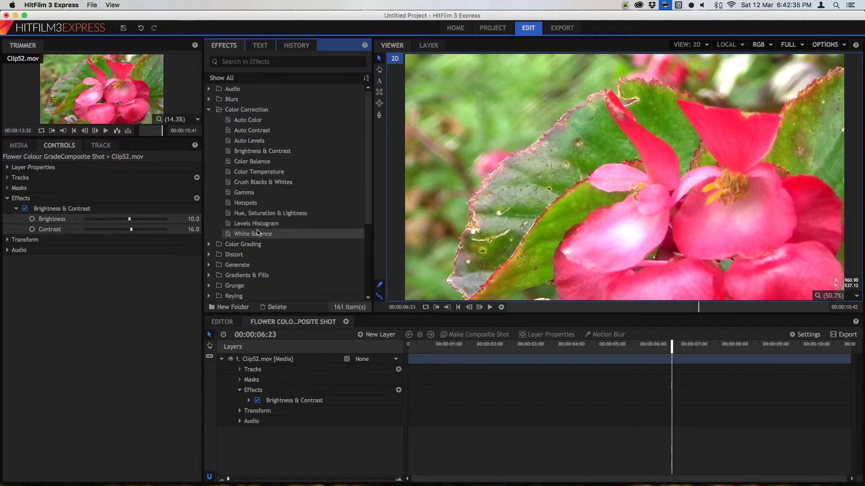
pyautogui.click(210, 245)
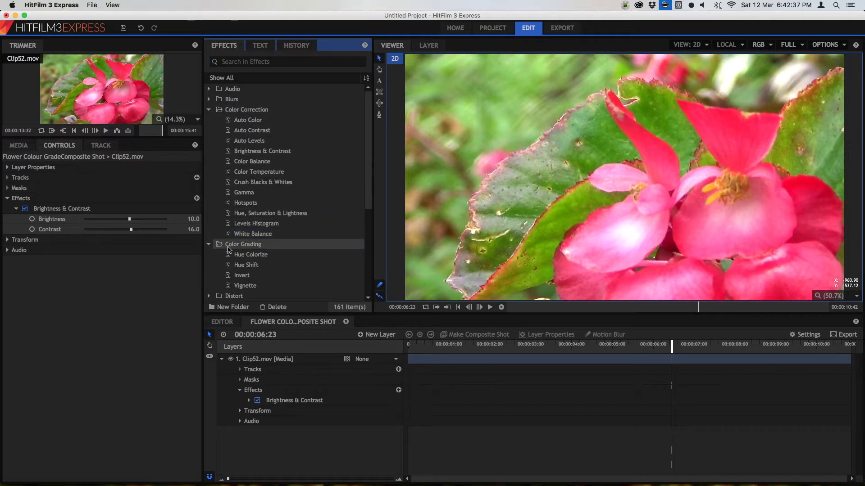
pyautogui.scroll(-2, 229, 250)
pyautogui.scroll(2, 228, 250)
pyautogui.click(209, 245)
pyautogui.click(209, 109)
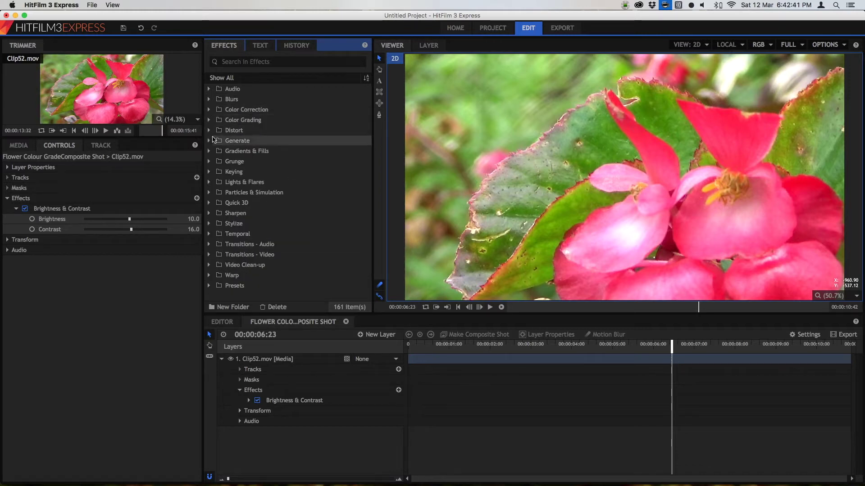
pyautogui.click(288, 400)
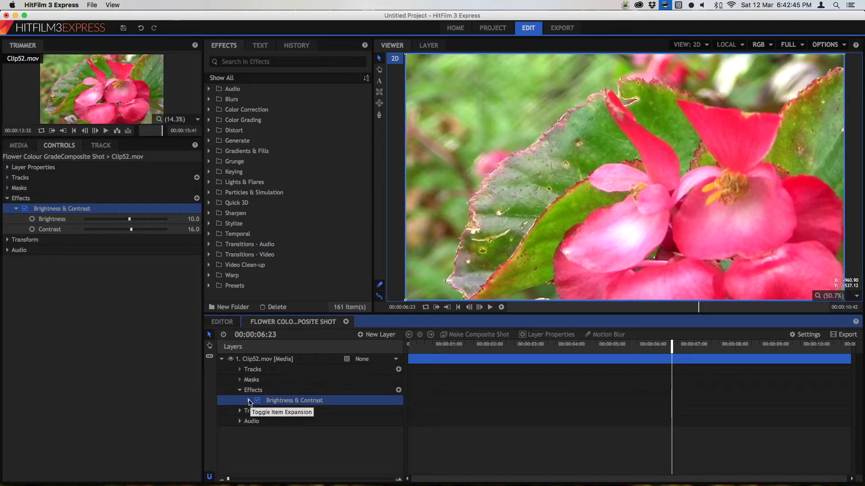
pyautogui.click(250, 401)
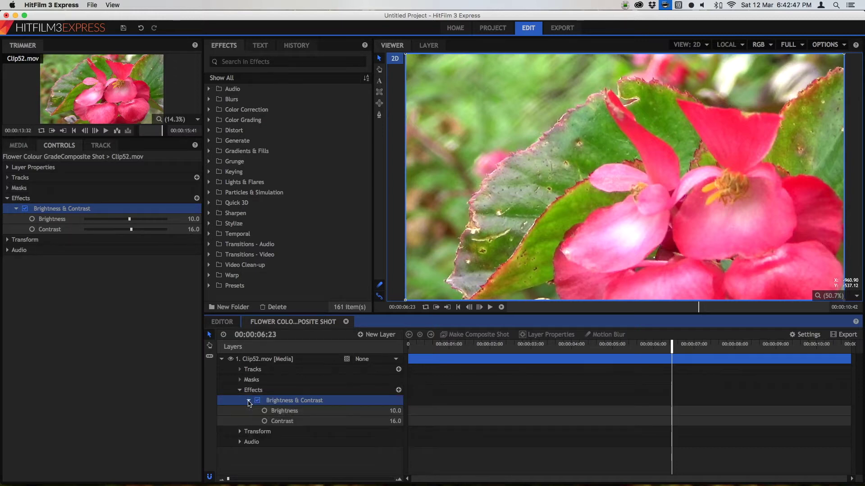
pyautogui.click(249, 401)
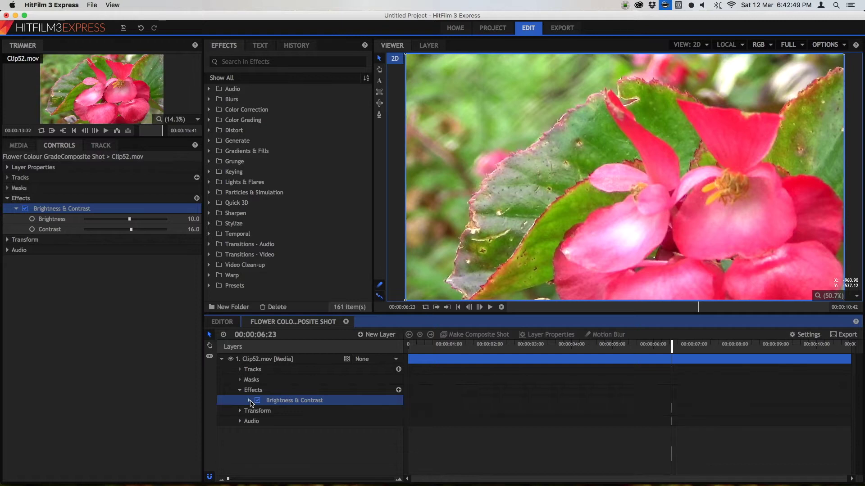
# Add a New Grade layer, move Brightness & Contrast onto it, and scrub to preview.
pyautogui.click(387, 333)
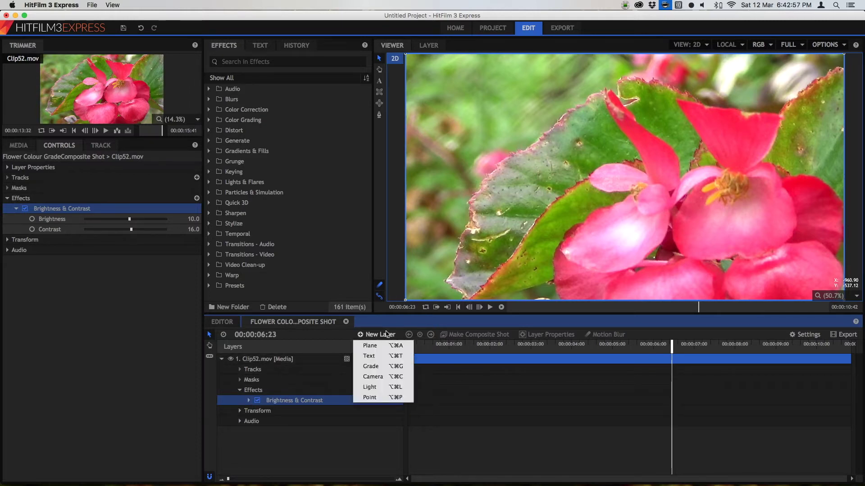
pyautogui.click(383, 366)
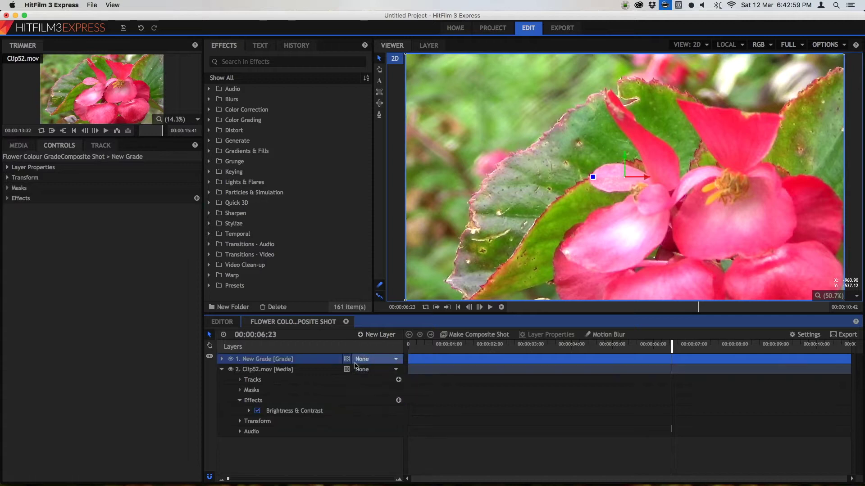
pyautogui.click(276, 412)
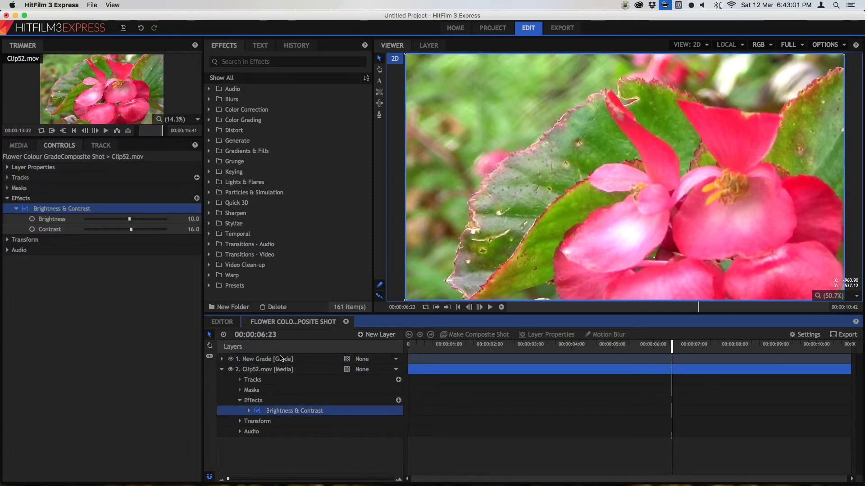
pyautogui.moveTo(281, 359); pyautogui.dragTo(282, 360)
pyautogui.click(221, 411)
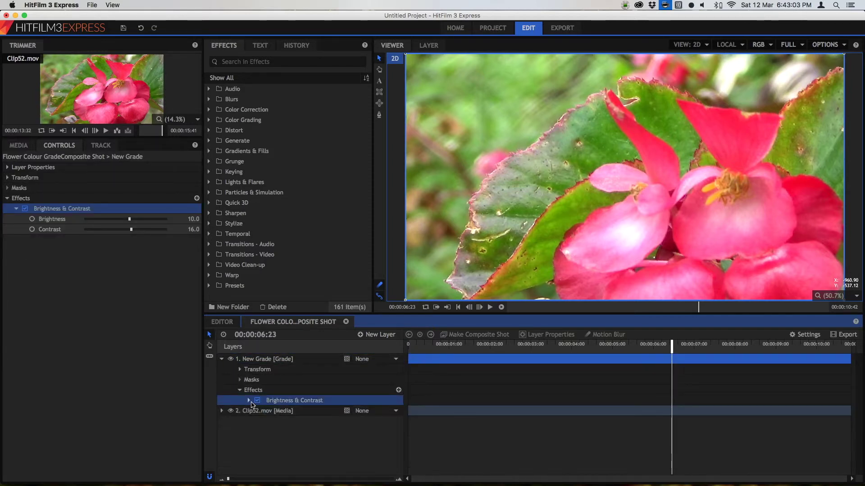
pyautogui.click(266, 411)
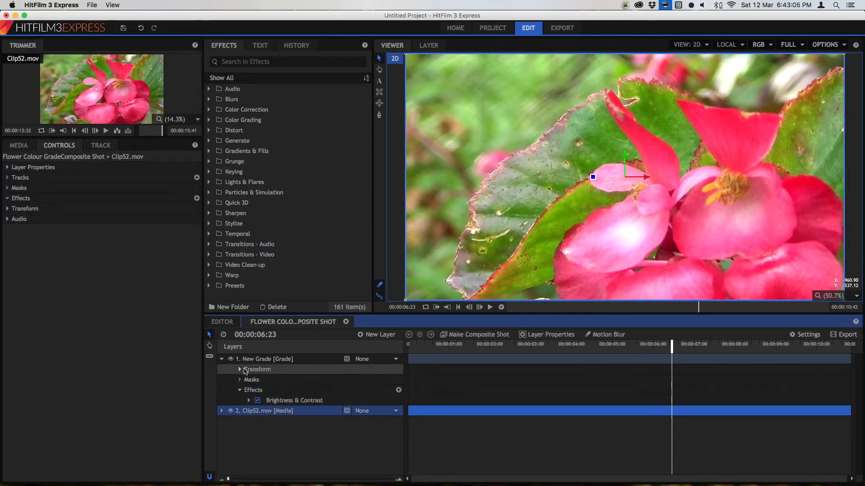
pyautogui.click(260, 361)
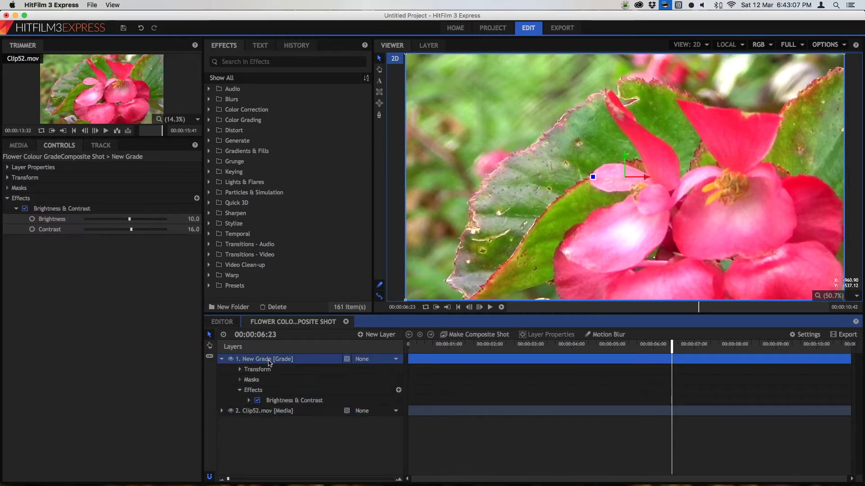
pyautogui.moveTo(419, 347); pyautogui.dragTo(706, 347)
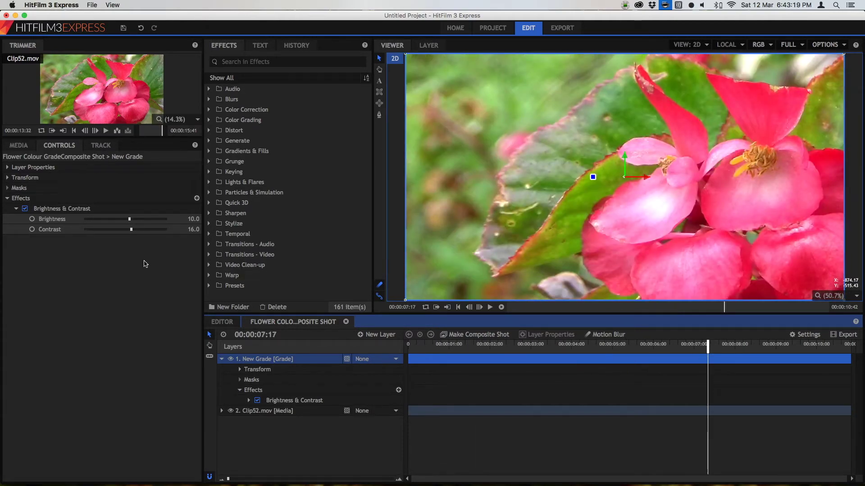
# Browse Color Balance, Color Temperature and Auto Levels, then select Hue, Saturation & Lightness.
pyautogui.click(213, 111)
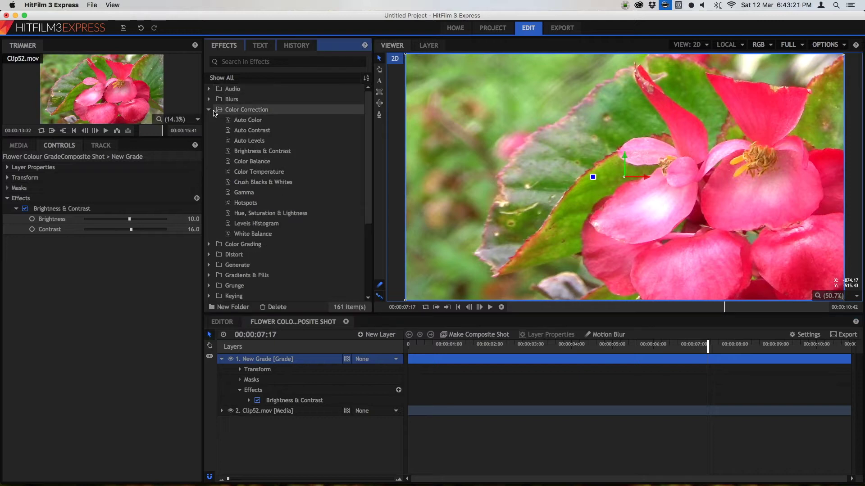
pyautogui.click(278, 166)
pyautogui.keyDown('shift'); pyautogui.click(278, 172); pyautogui.keyUp('shift')
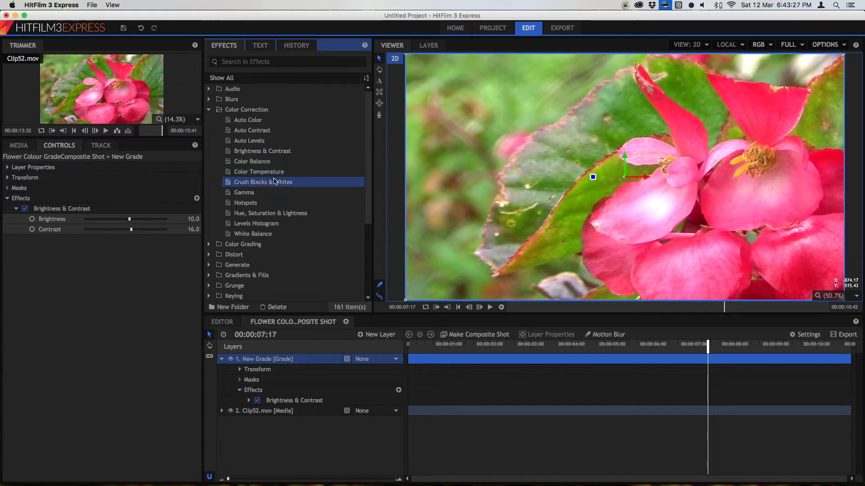
pyautogui.keyDown('super'); pyautogui.click(275, 172); pyautogui.keyUp('super')
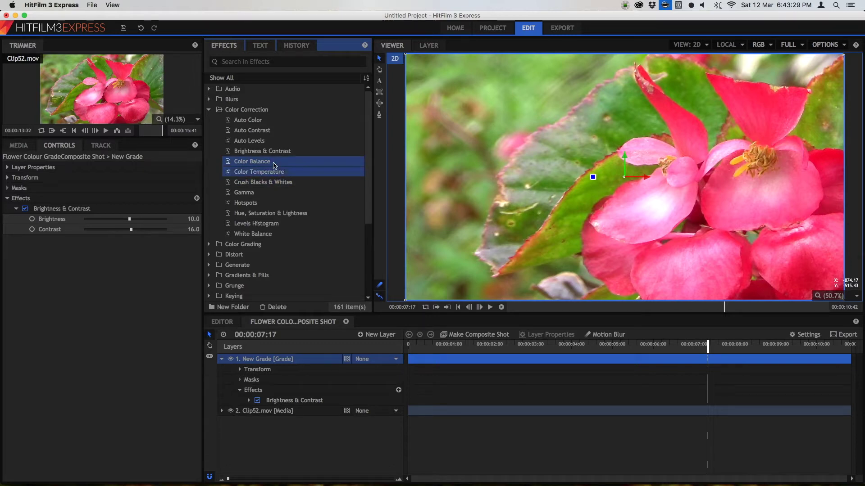
pyautogui.click(741, 344)
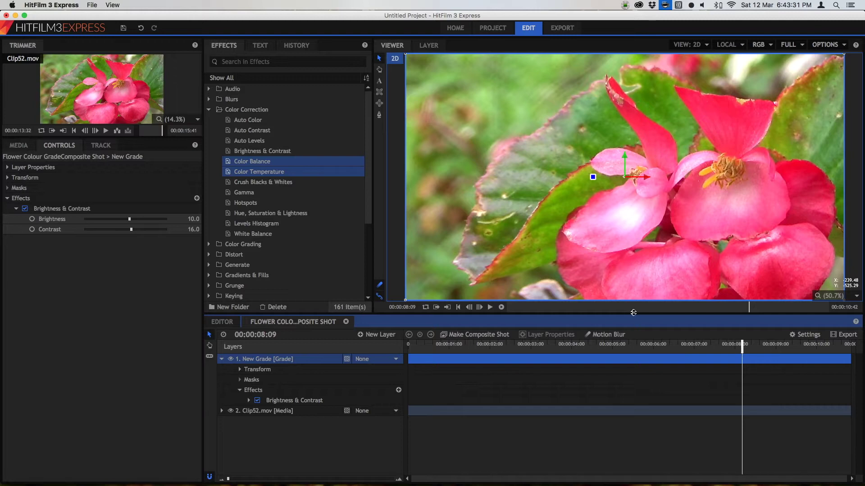
pyautogui.click(283, 169)
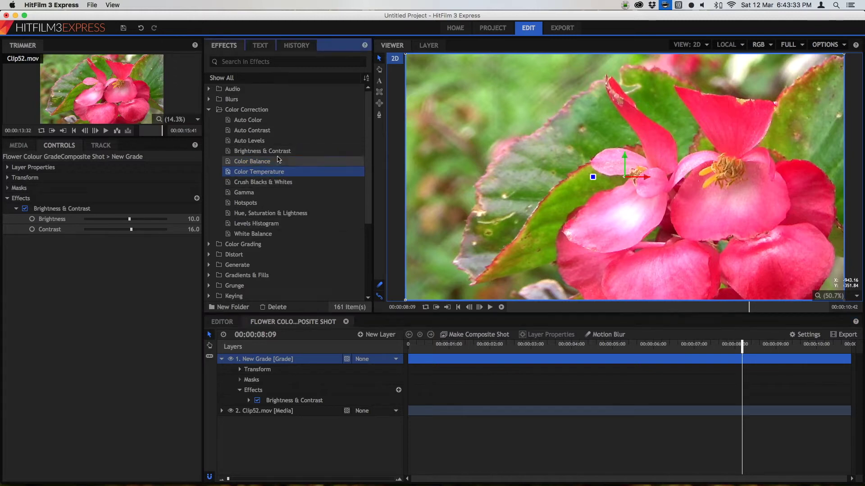
pyautogui.click(252, 140)
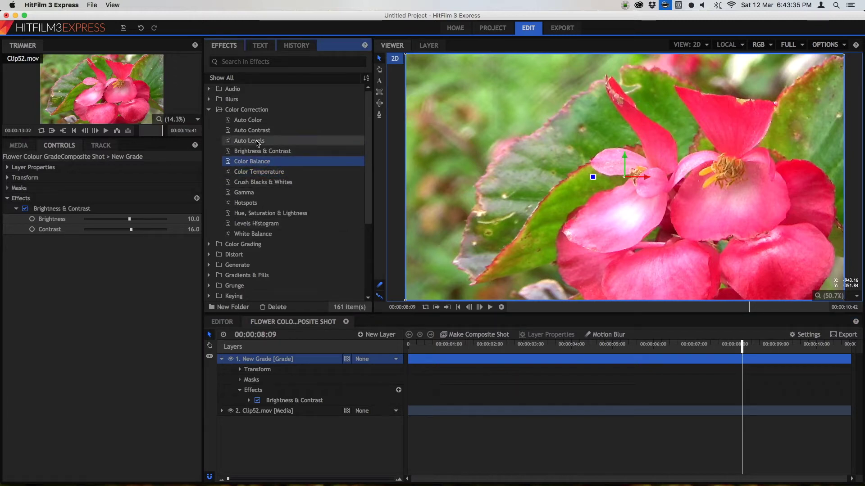
pyautogui.click(257, 172)
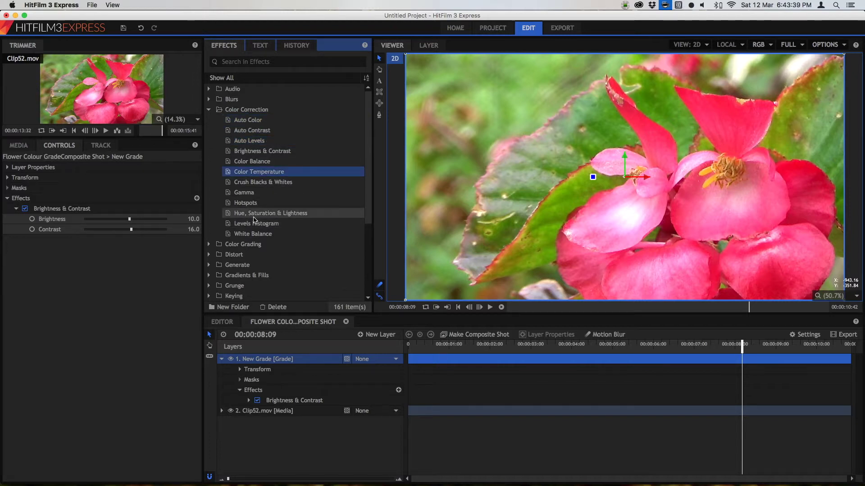
pyautogui.click(249, 216)
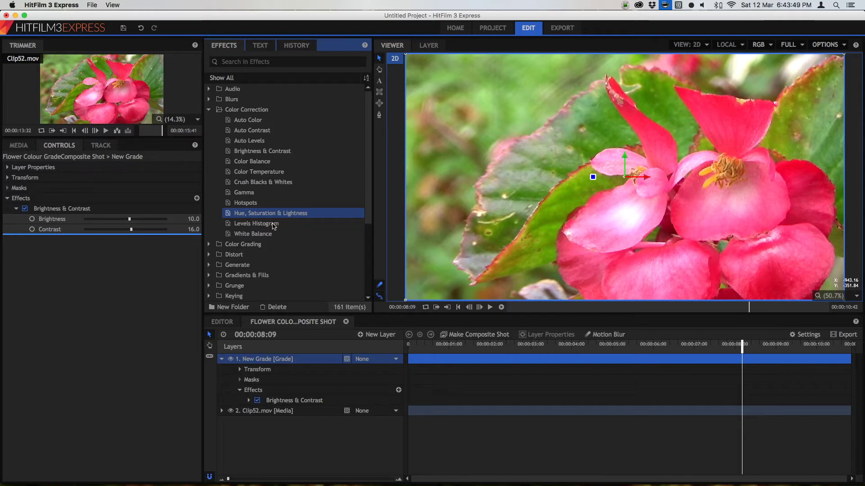
# Add Hue, Saturation & Lightness and Levels Histogram to the Grade layer and expand the HSL master sliders.
pyautogui.click(274, 225)
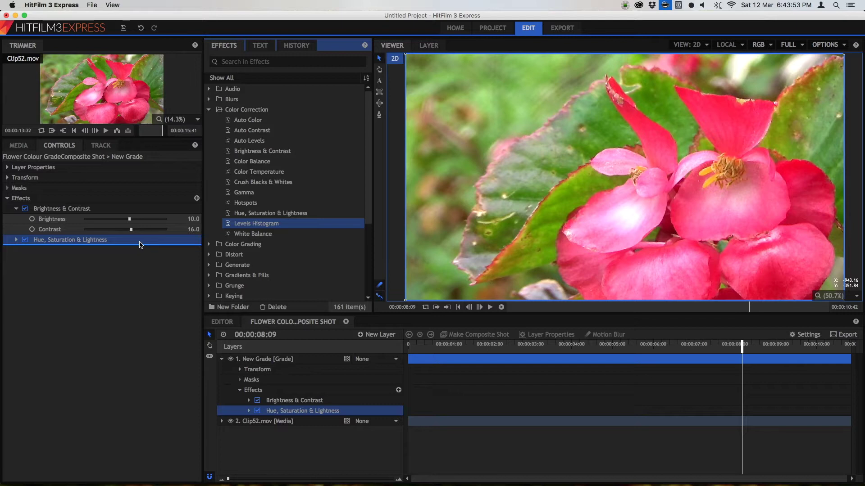
pyautogui.moveTo(140, 245); pyautogui.dragTo(136, 246)
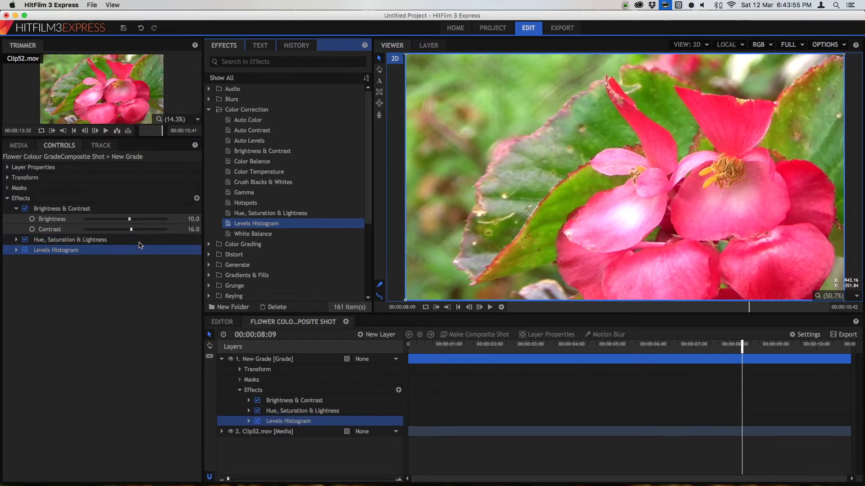
pyautogui.click(17, 250)
pyautogui.click(17, 250)
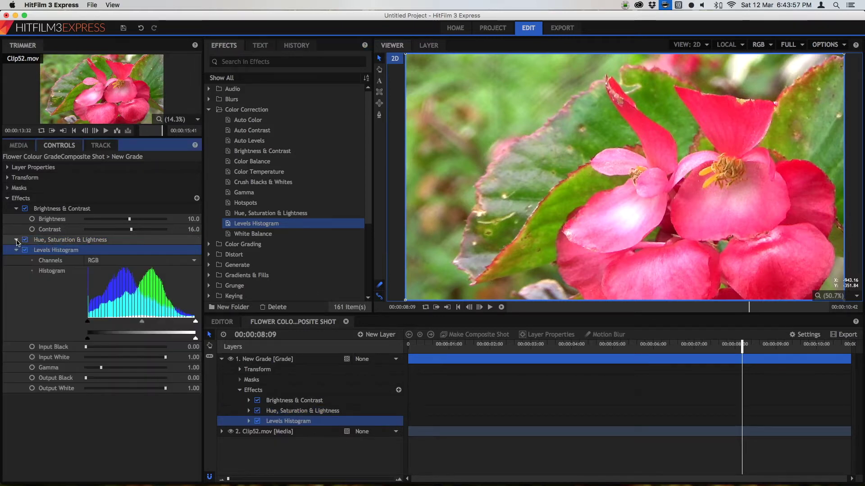
pyautogui.click(16, 240)
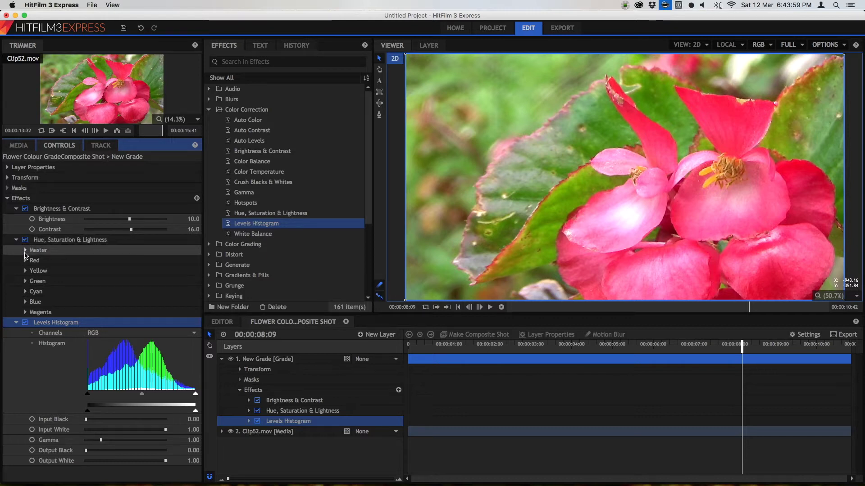
pyautogui.click(16, 323)
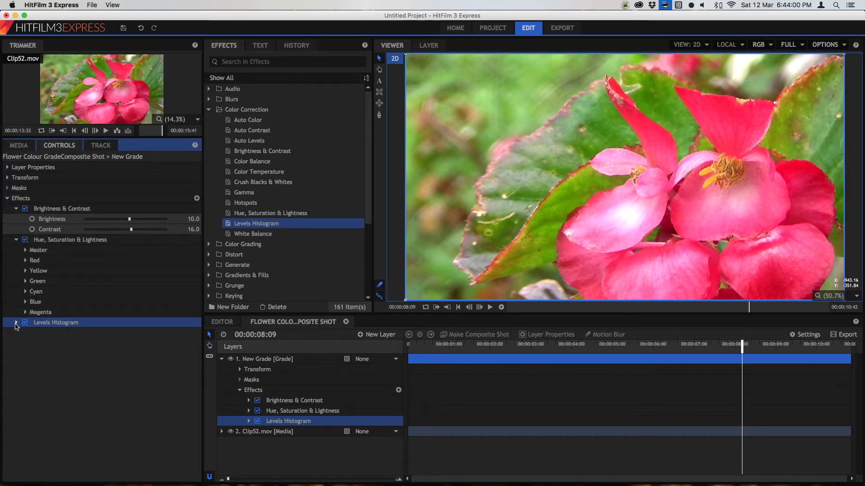
pyautogui.click(25, 252)
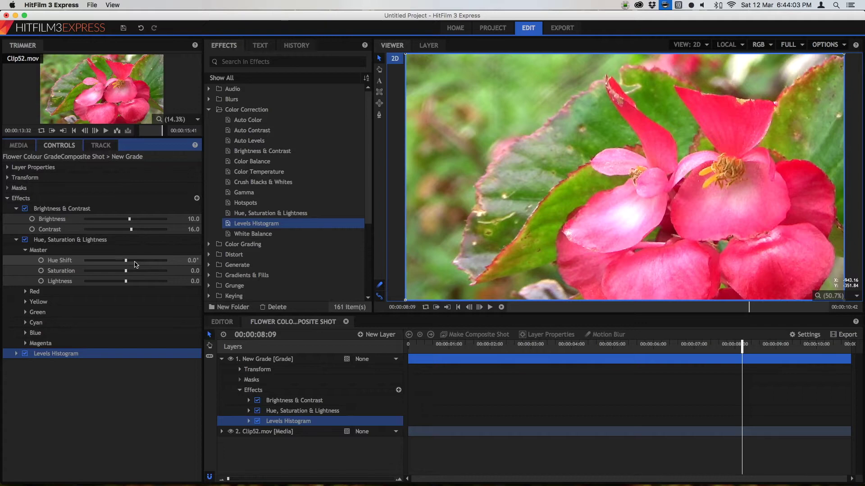
# Try a hue rotation, contrast at 100 and a hue shift on the grade, undoing each.
pyautogui.moveTo(136, 264); pyautogui.dragTo(170, 273)
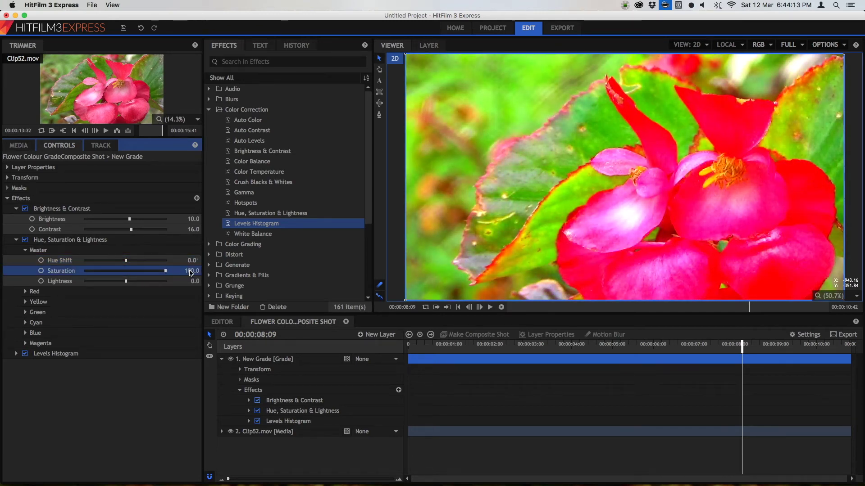
pyautogui.press('super+z')
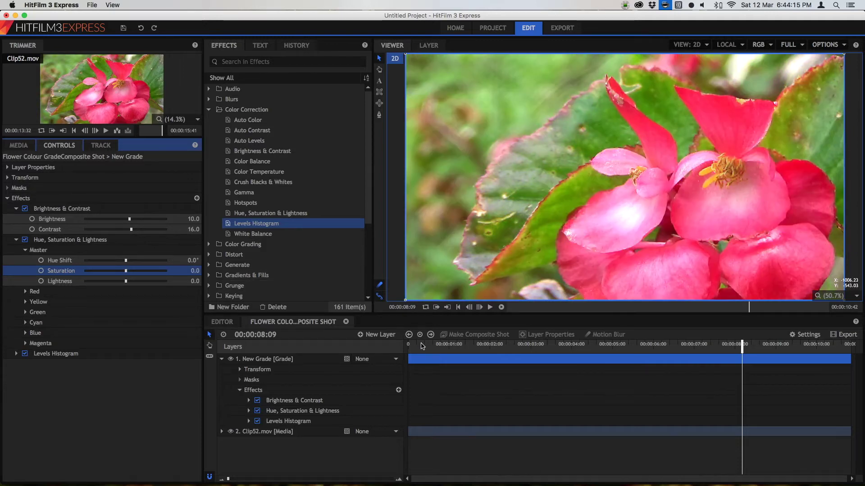
pyautogui.moveTo(422, 346); pyautogui.dragTo(438, 346)
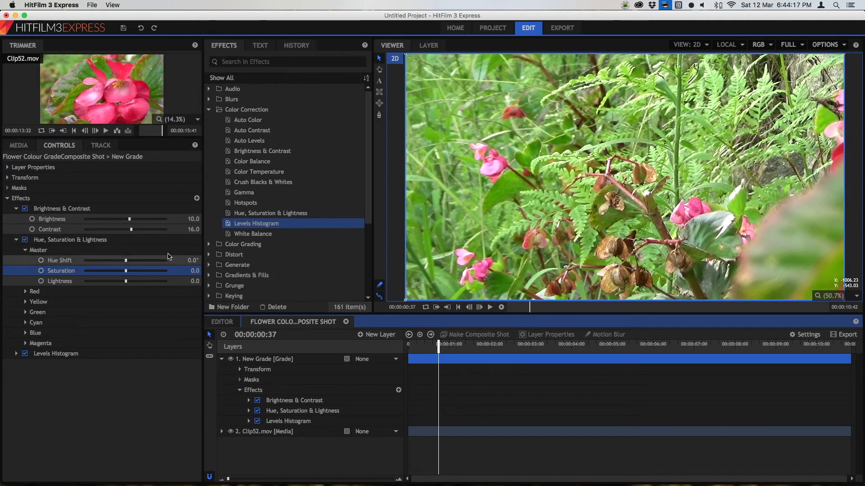
pyautogui.moveTo(149, 229); pyautogui.dragTo(166, 229)
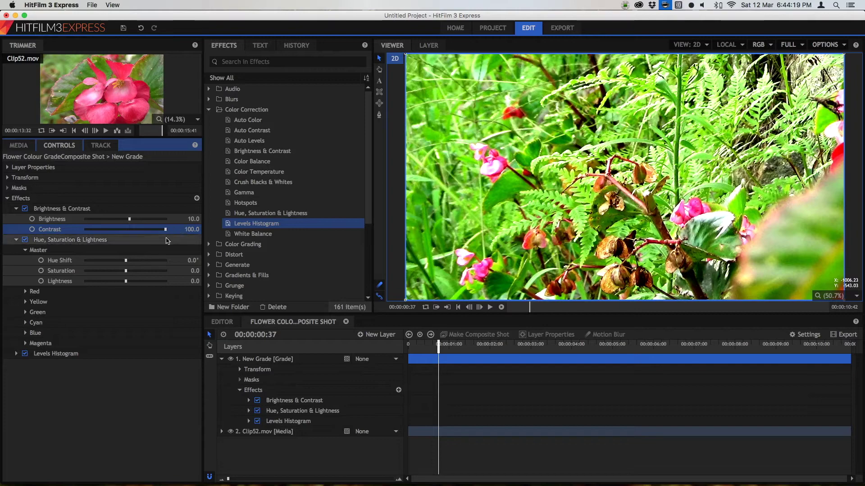
pyautogui.press('super+z')
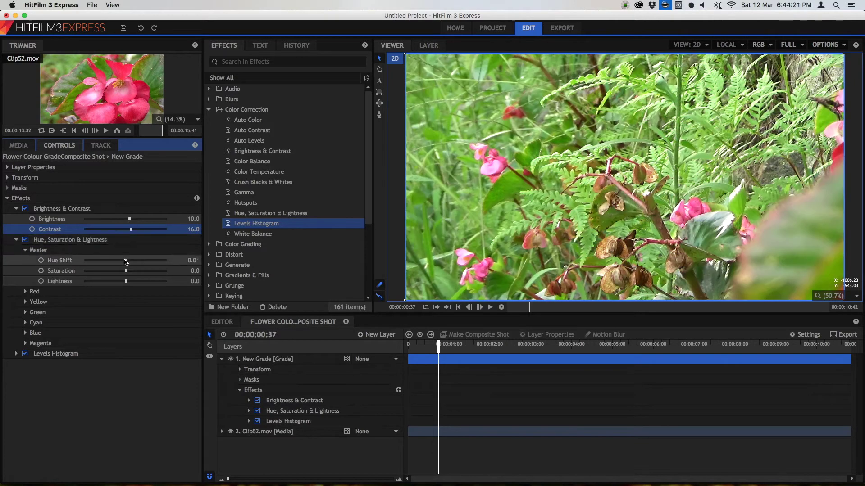
pyautogui.moveTo(125, 261)
pyautogui.mouseDown()
pyautogui.moveTo(117, 262)
pyautogui.moveTo(124, 273)
pyautogui.mouseUp()
pyautogui.press('super+z')
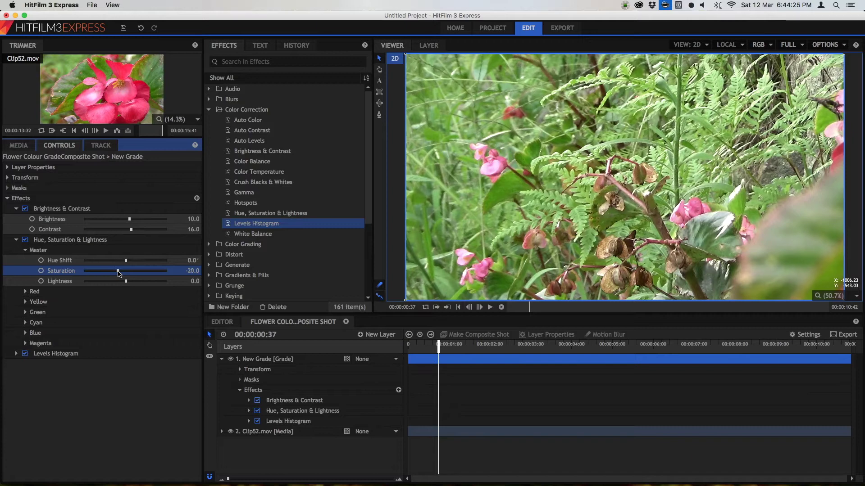
# Rebalance contrast and bring master saturation to 8 while scrubbing to the pink flower close-up.
pyautogui.moveTo(439, 344); pyautogui.dragTo(695, 341)
pyautogui.moveTo(131, 229); pyautogui.dragTo(167, 232)
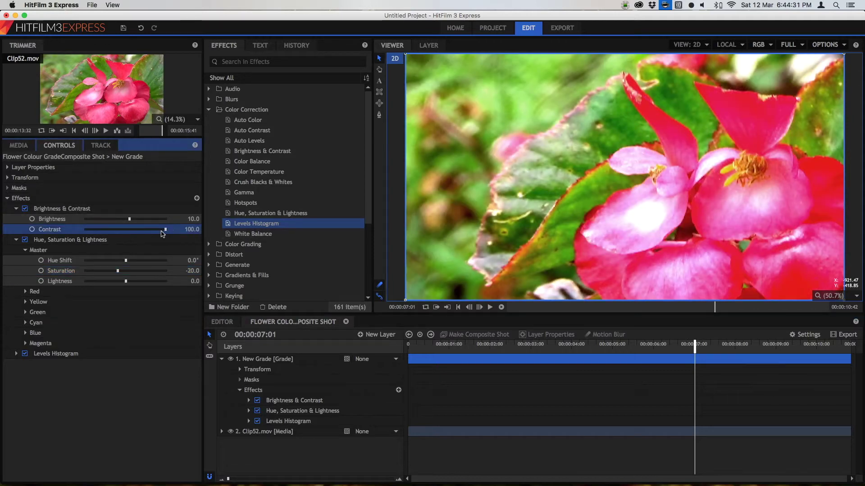
pyautogui.moveTo(118, 271)
pyautogui.mouseDown()
pyautogui.moveTo(92, 272)
pyautogui.moveTo(106, 271)
pyautogui.mouseUp()
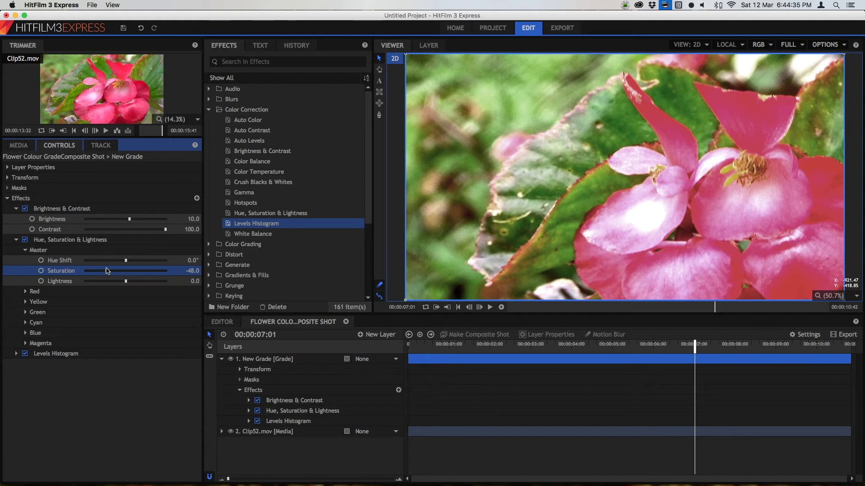
pyautogui.moveTo(747, 346); pyautogui.dragTo(561, 346)
pyautogui.moveTo(166, 230); pyautogui.dragTo(131, 235)
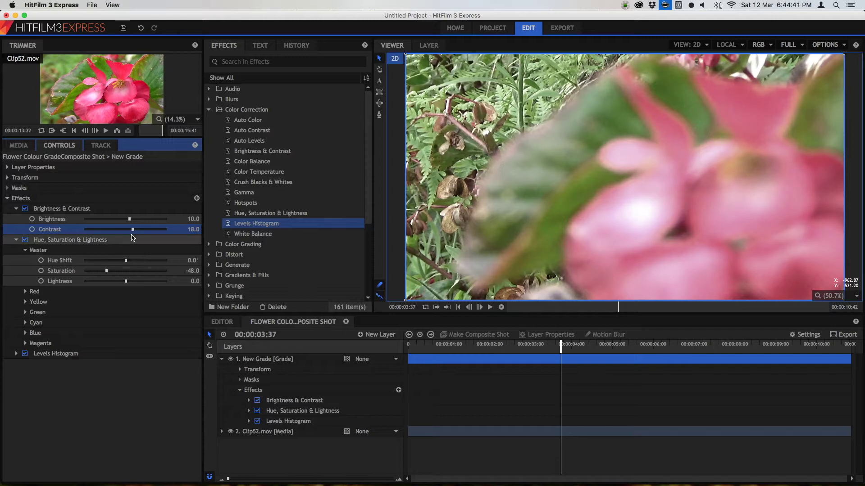
pyautogui.moveTo(125, 273)
pyautogui.mouseDown()
pyautogui.moveTo(135, 273)
pyautogui.moveTo(126, 273)
pyautogui.mouseUp()
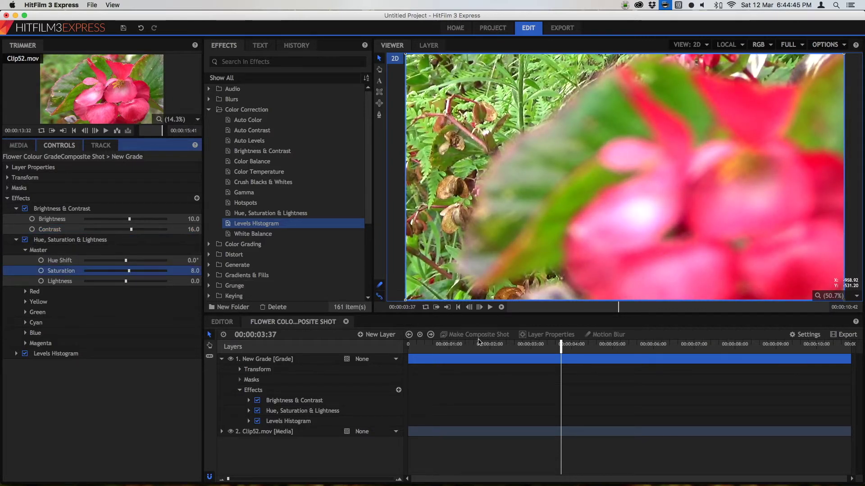
pyautogui.moveTo(479, 342); pyautogui.dragTo(510, 345)
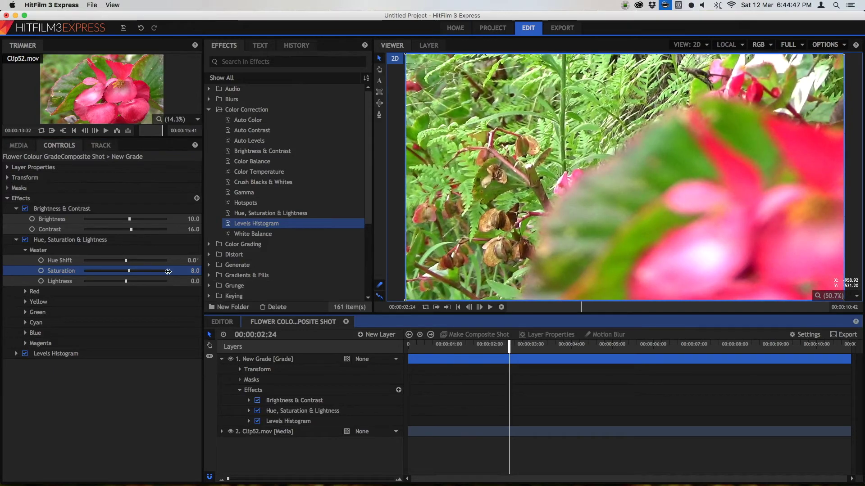
# Test brighter master lightness values and undo them, leaving lightness at 0.
pyautogui.moveTo(126, 282)
pyautogui.mouseDown()
pyautogui.moveTo(146, 283)
pyautogui.moveTo(110, 282)
pyautogui.moveTo(153, 279)
pyautogui.moveTo(127, 280)
pyautogui.mouseUp()
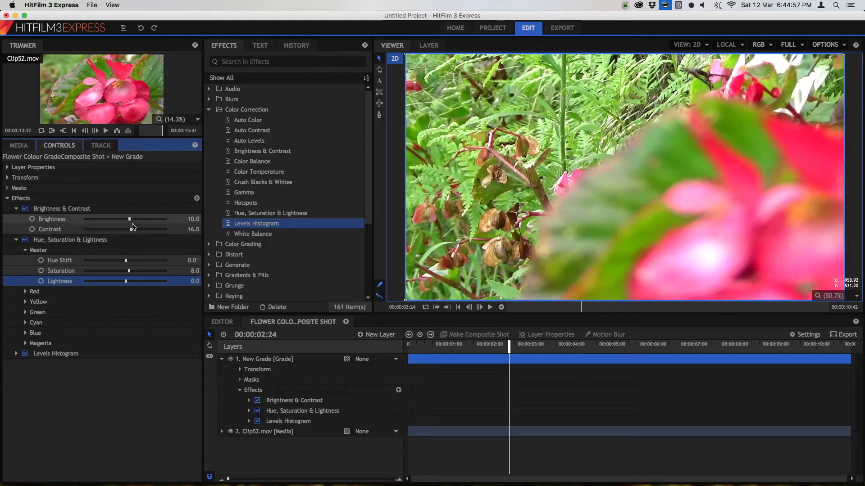
pyautogui.moveTo(130, 219); pyautogui.dragTo(168, 217)
pyautogui.press('super+z')
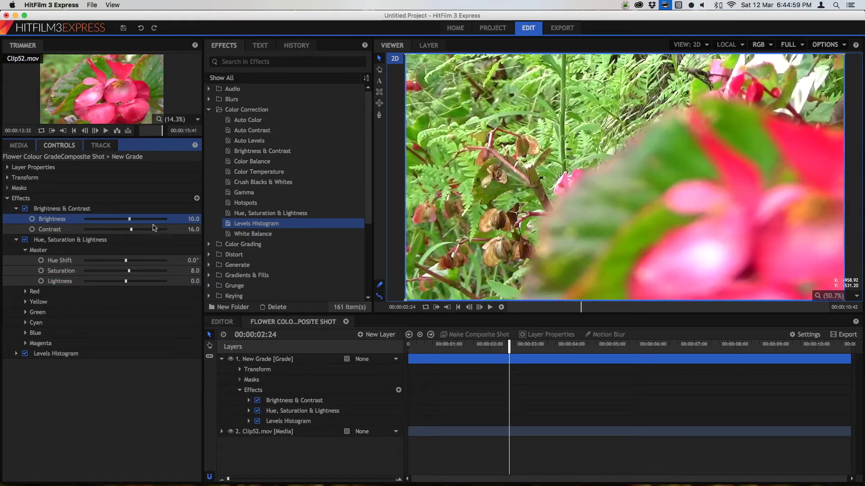
pyautogui.moveTo(126, 281); pyautogui.dragTo(153, 282)
pyautogui.press('super+z')
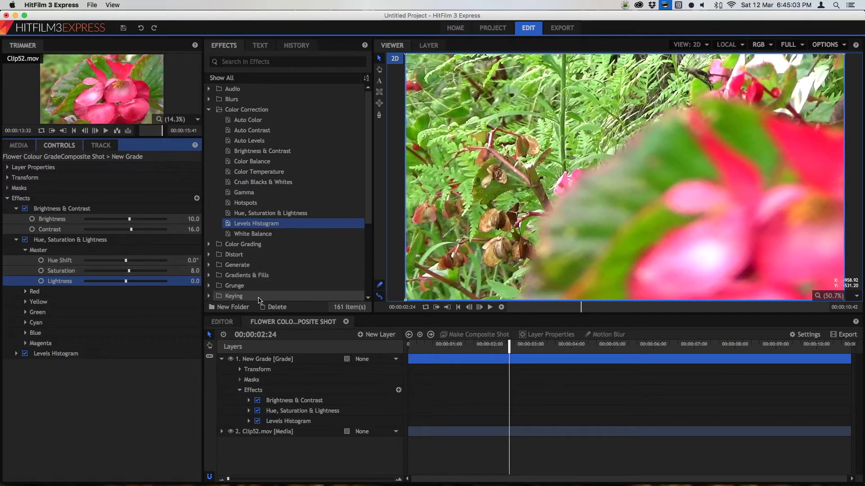
# Expand the Red range, undo a trial hue shift, and raise red saturation and lightness.
pyautogui.click(23, 292)
pyautogui.moveTo(126, 302)
pyautogui.mouseDown()
pyautogui.moveTo(153, 303)
pyautogui.moveTo(139, 304)
pyautogui.mouseUp()
pyautogui.press('super+z')
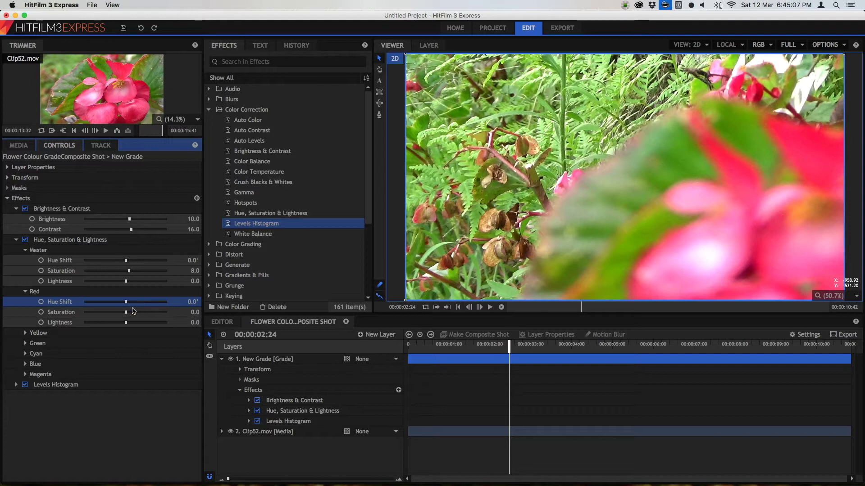
pyautogui.moveTo(127, 312); pyautogui.dragTo(320, 310)
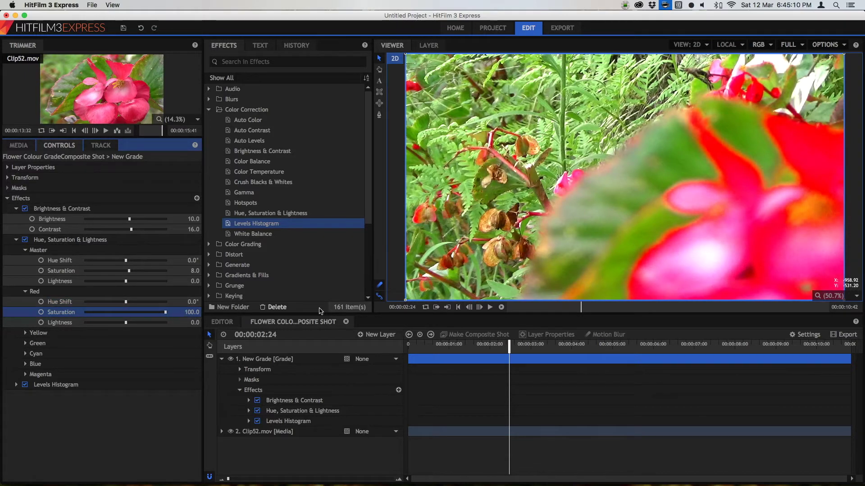
pyautogui.click(445, 346)
pyautogui.moveTo(126, 322); pyautogui.dragTo(133, 323)
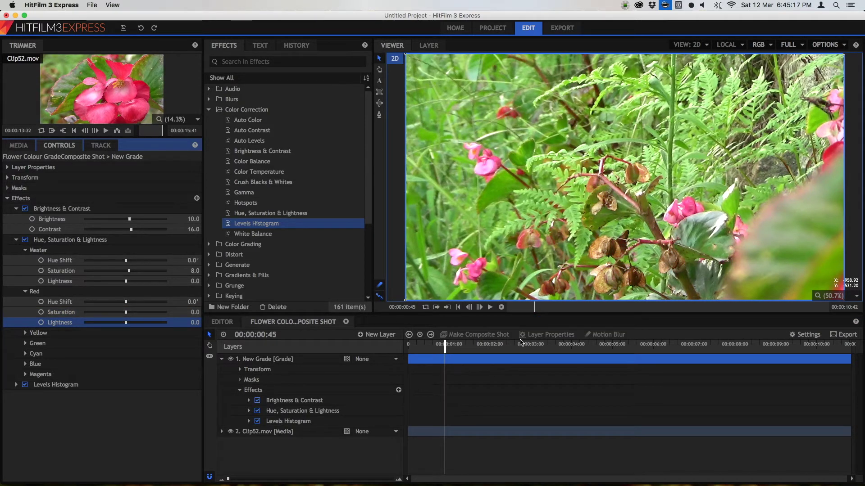
pyautogui.moveTo(441, 350); pyautogui.dragTo(676, 342)
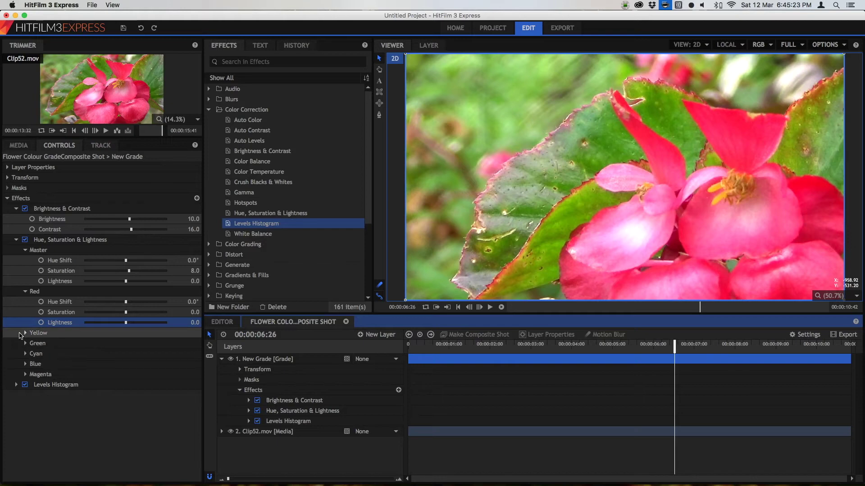
# Try and undo a yellow hue shift, then settle the reds at Saturation 20 and Lightness 10.
pyautogui.click(25, 334)
pyautogui.moveTo(126, 344); pyautogui.dragTo(130, 366)
pyautogui.press('super+z')
pyautogui.press('super+z')
pyautogui.press('super+z')
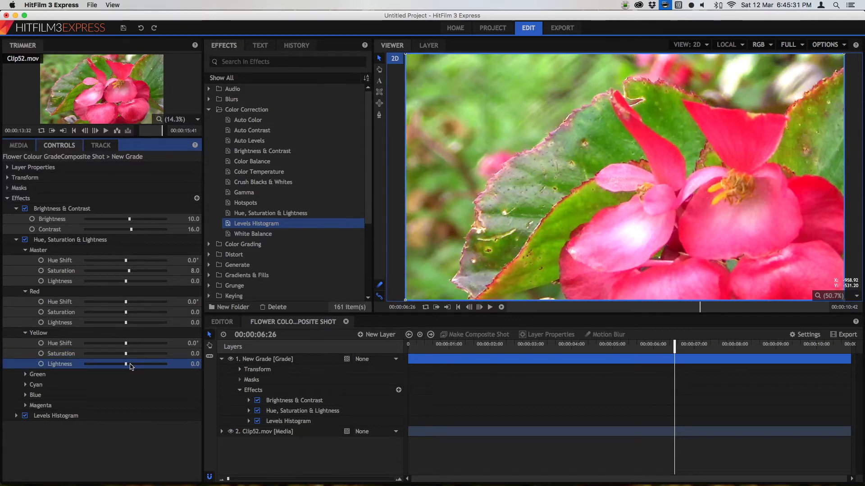
pyautogui.click(83, 334)
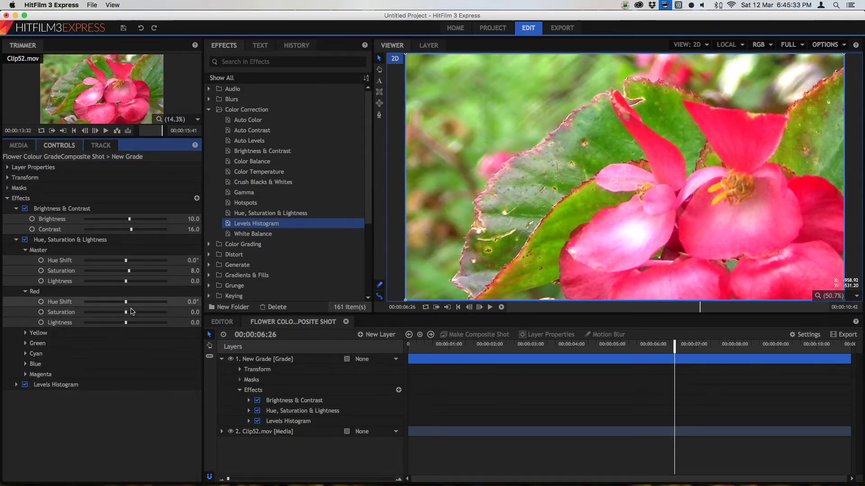
pyautogui.click(132, 312)
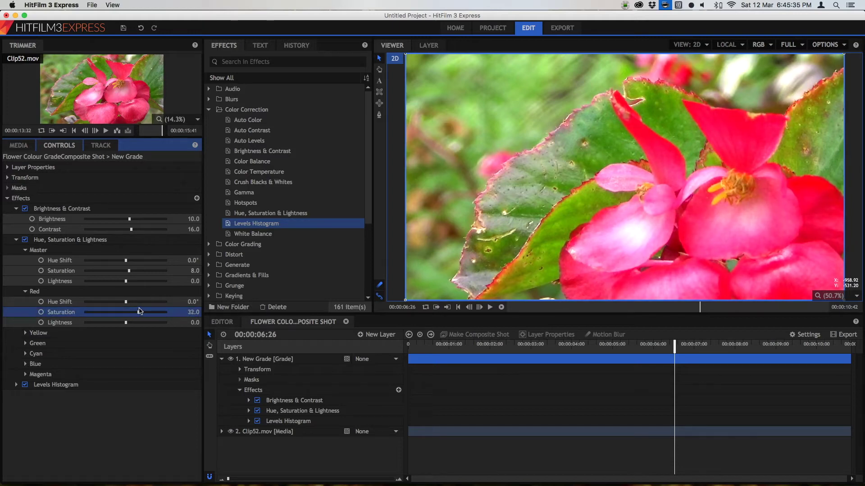
pyautogui.moveTo(140, 311); pyautogui.dragTo(114, 317)
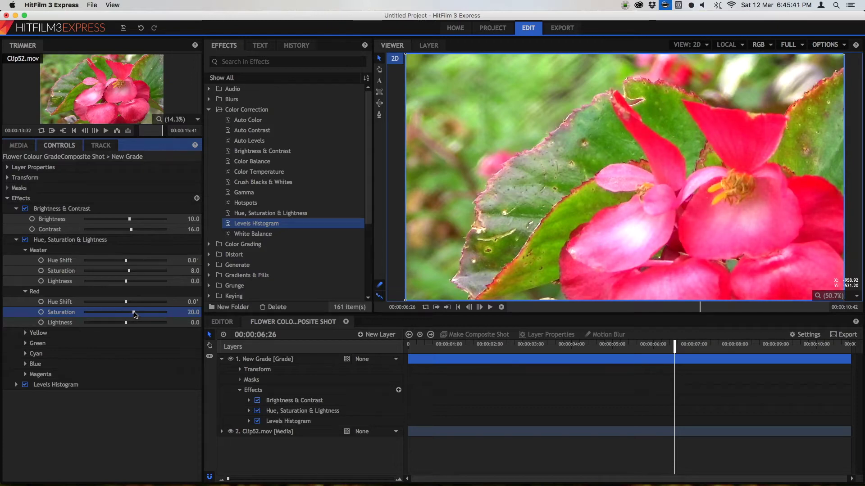
pyautogui.moveTo(133, 322); pyautogui.dragTo(129, 326)
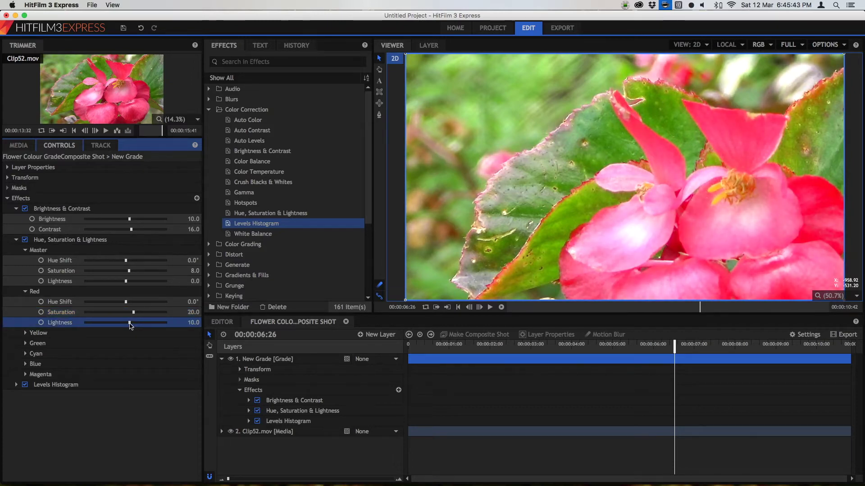
pyautogui.moveTo(436, 346); pyautogui.dragTo(683, 338)
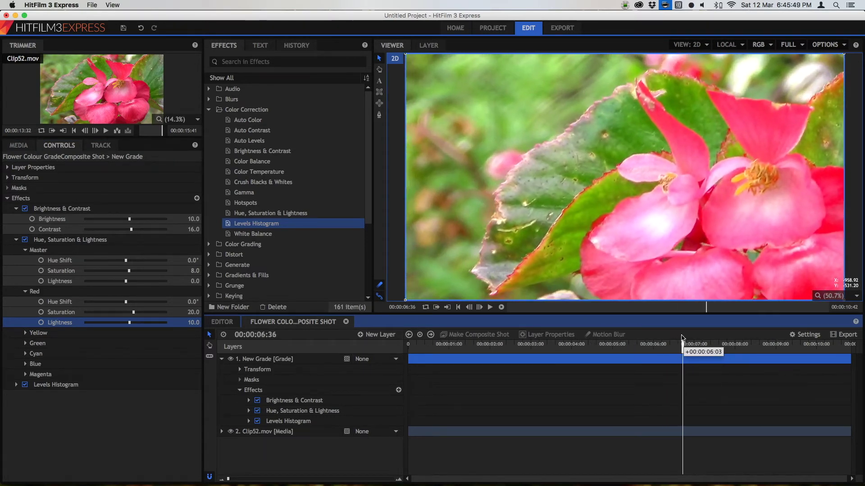
pyautogui.moveTo(682, 338); pyautogui.dragTo(678, 339)
# Drop master saturation to -16 and set Red saturation 66 and Red lightness 16, previewing the clip.
pyautogui.moveTo(129, 271); pyautogui.dragTo(110, 273)
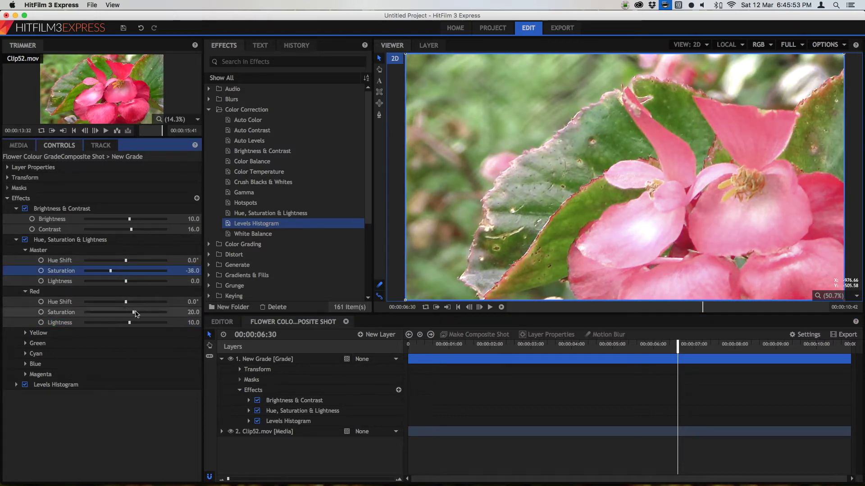
pyautogui.moveTo(134, 312); pyautogui.dragTo(193, 317)
pyautogui.click(111, 271)
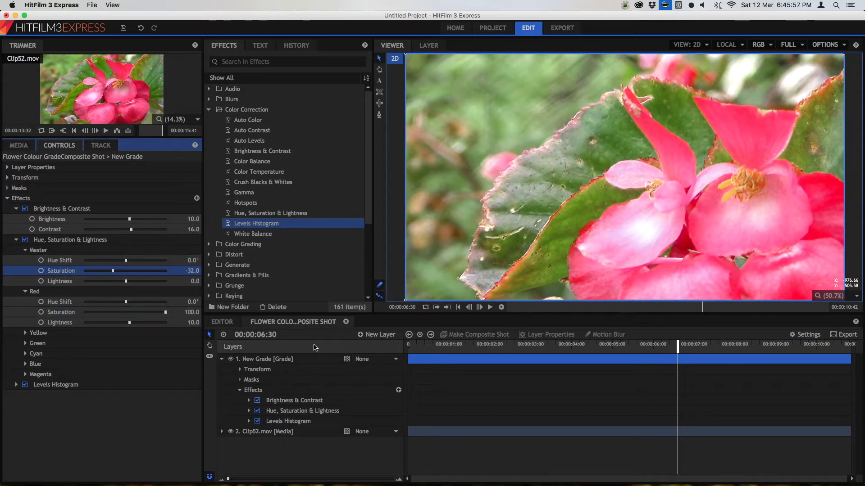
pyautogui.click(412, 345)
pyautogui.press('space')
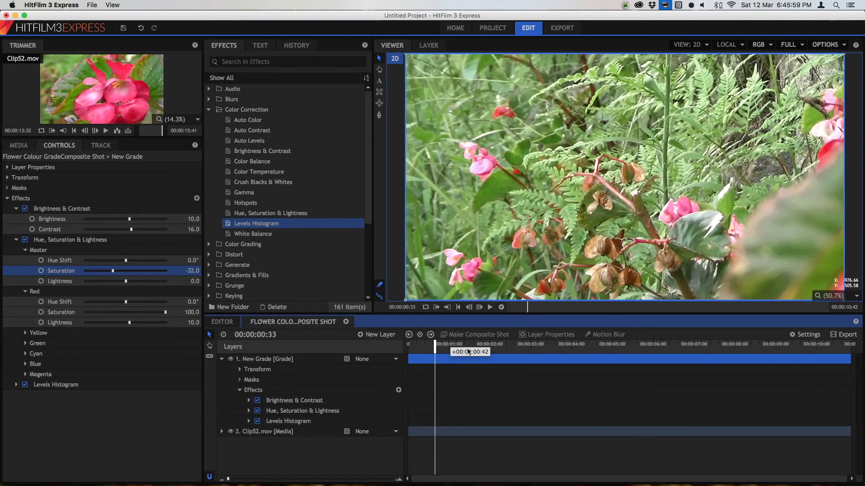
pyautogui.moveTo(468, 352); pyautogui.dragTo(660, 342)
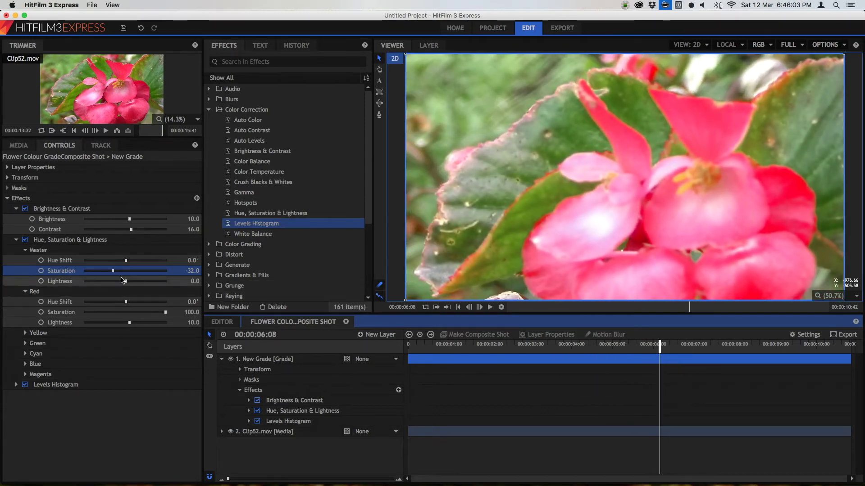
pyautogui.moveTo(113, 271); pyautogui.dragTo(120, 271)
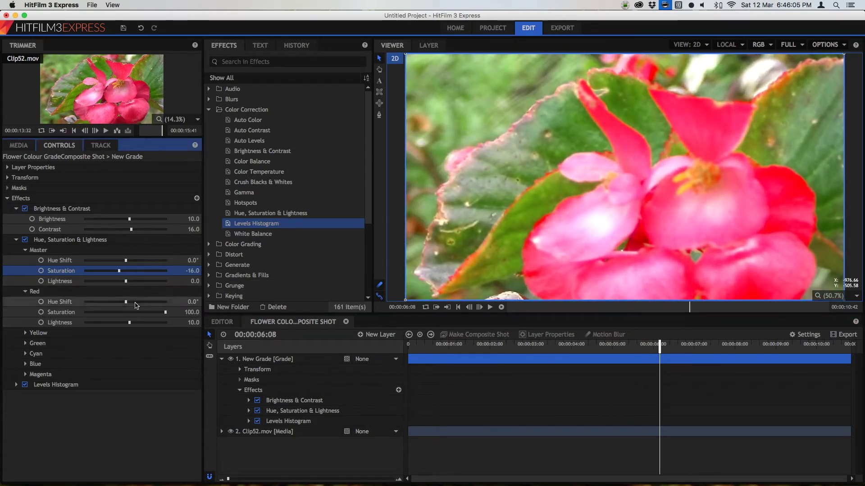
pyautogui.moveTo(166, 312); pyautogui.dragTo(145, 315)
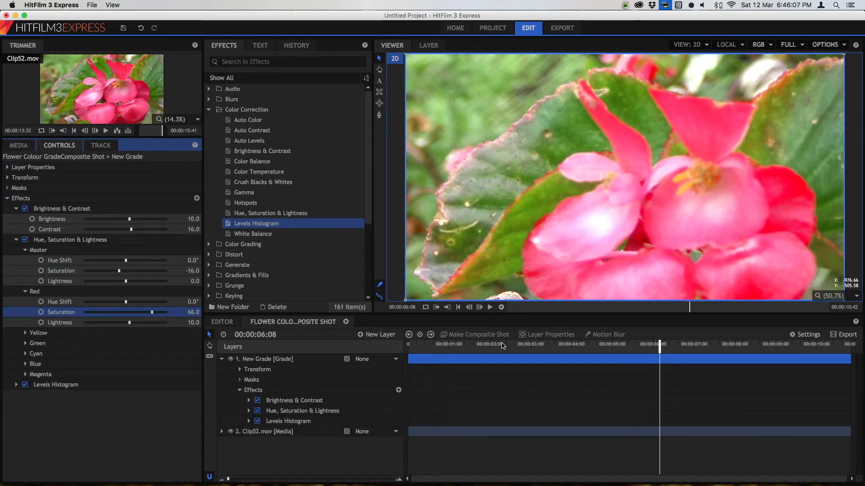
pyautogui.moveTo(503, 345); pyautogui.dragTo(741, 345)
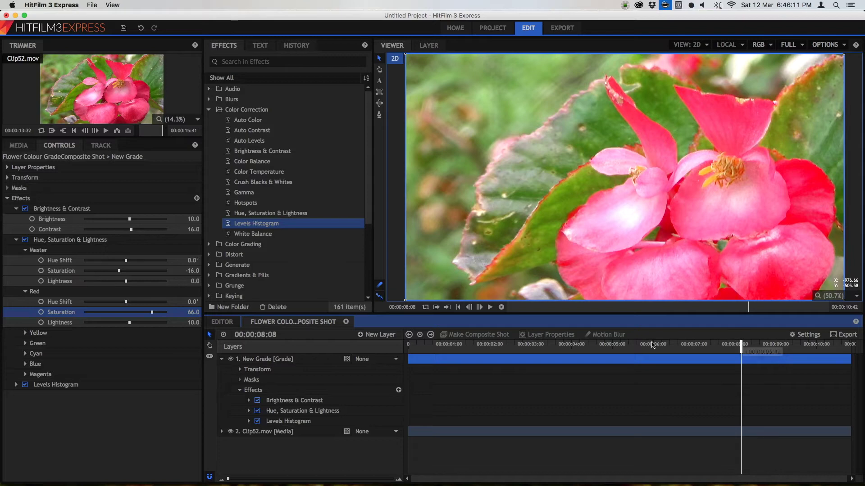
pyautogui.moveTo(129, 322); pyautogui.dragTo(133, 325)
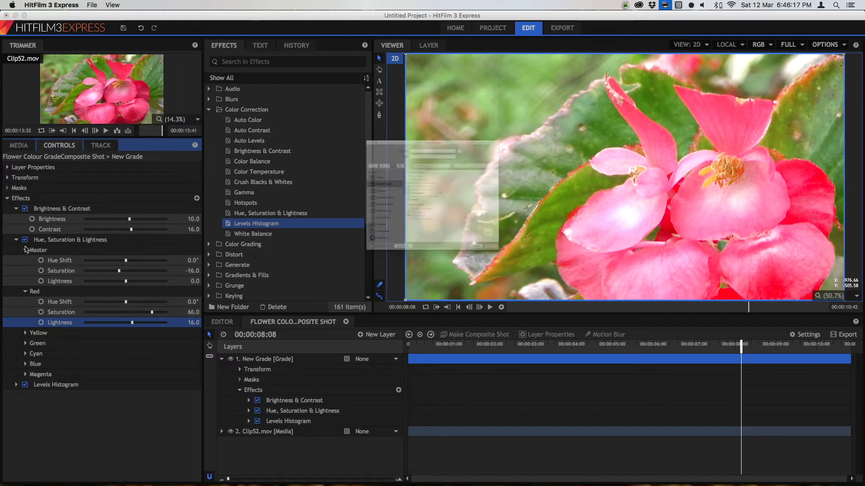
# Dismiss the save prompt and collapse the other effects to expand Levels Histogram.
pyautogui.click(537, 318)
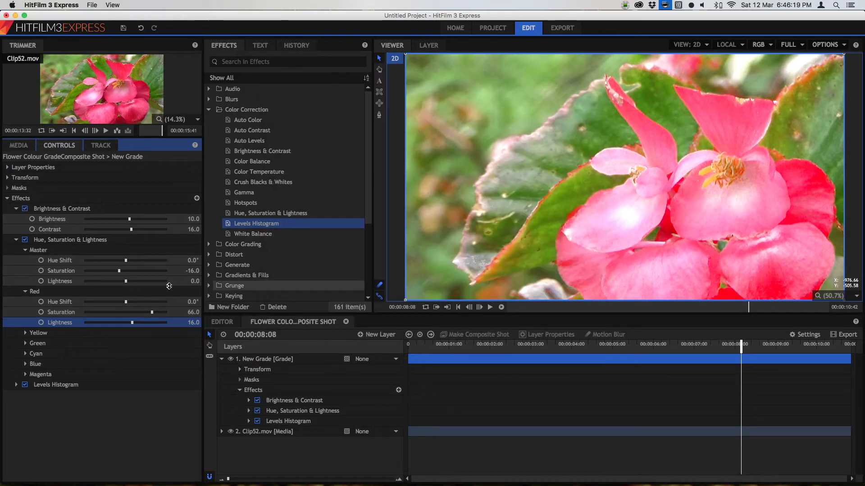
pyautogui.click(25, 251)
pyautogui.click(25, 261)
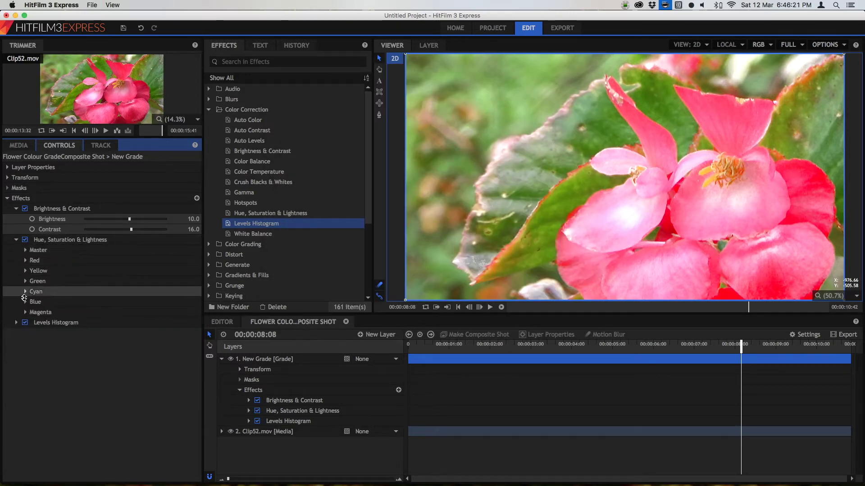
pyautogui.click(16, 239)
pyautogui.click(16, 208)
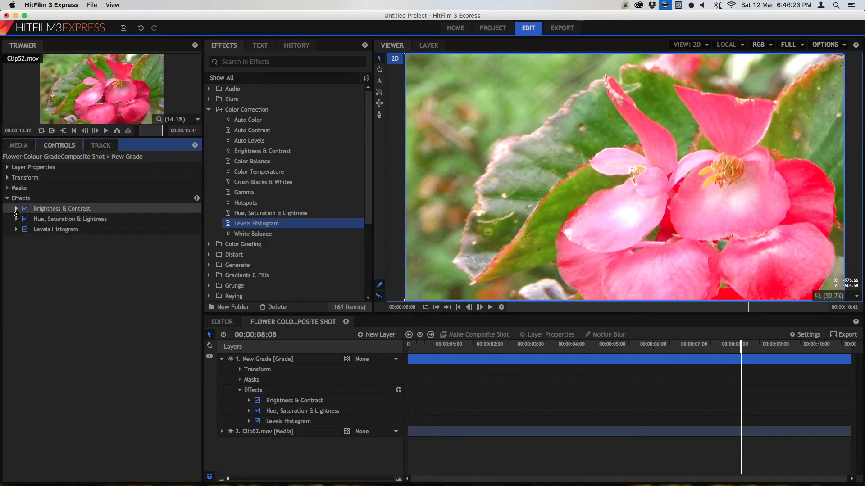
pyautogui.click(16, 229)
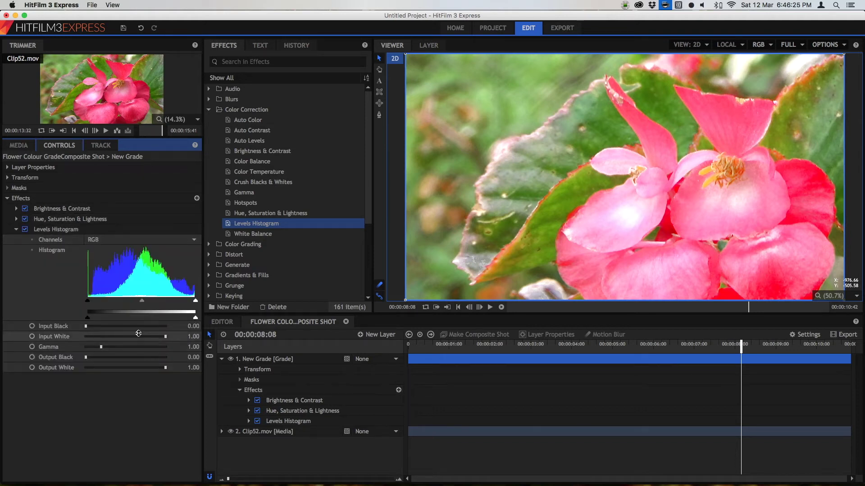
# Keeping the RGB channel, test several Input Black values, then pull Input White down to 0.16.
pyautogui.click(105, 241)
pyautogui.click(106, 242)
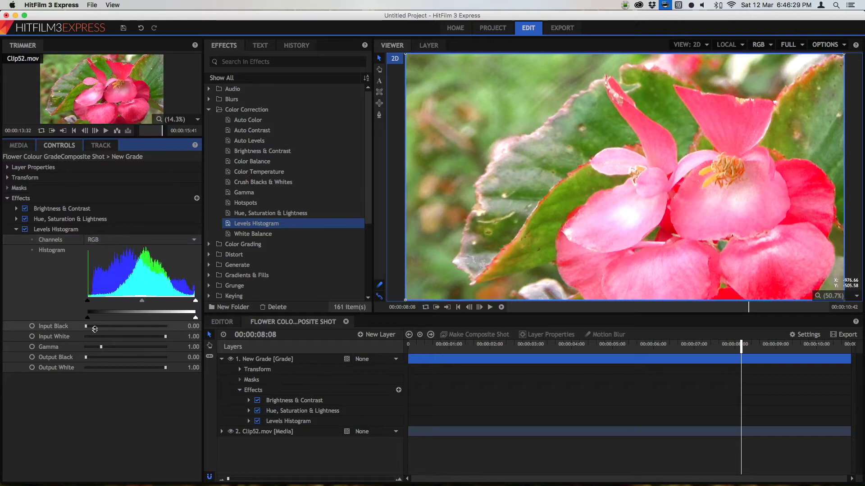
pyautogui.moveTo(86, 327); pyautogui.dragTo(64, 327)
pyautogui.click(106, 243)
pyautogui.click(106, 242)
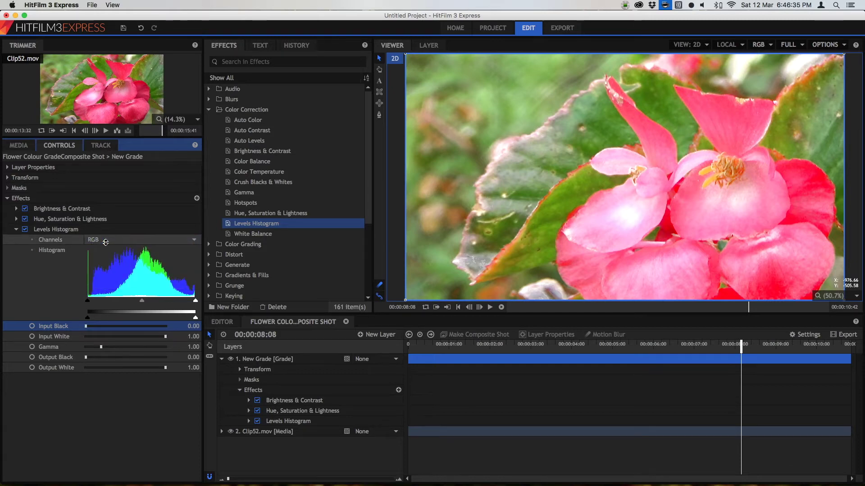
pyautogui.moveTo(88, 327); pyautogui.dragTo(124, 326)
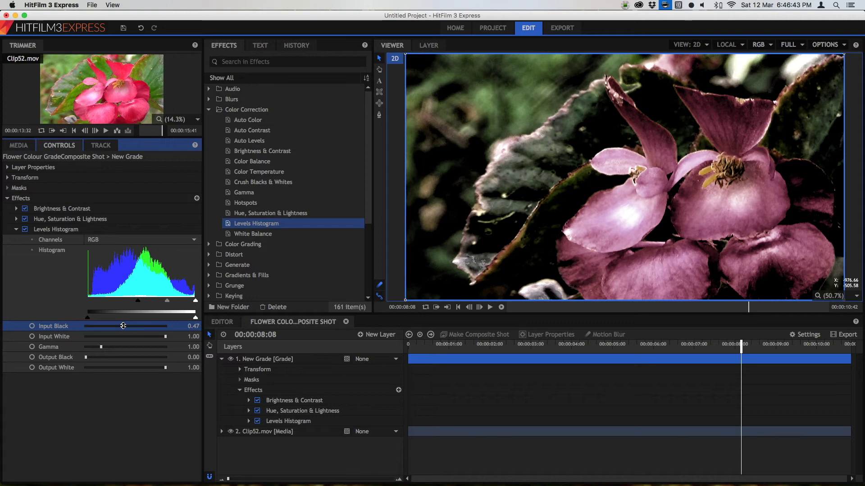
pyautogui.moveTo(108, 328)
pyautogui.mouseDown()
pyautogui.moveTo(173, 326)
pyautogui.moveTo(86, 328)
pyautogui.mouseUp()
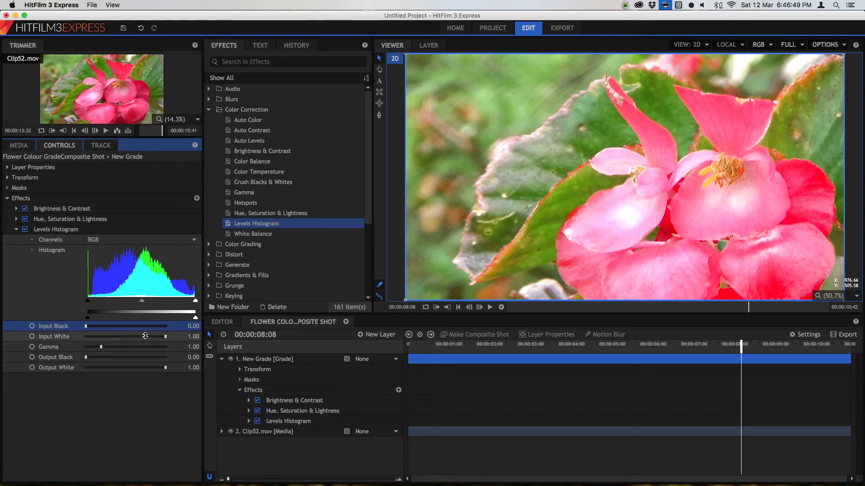
pyautogui.moveTo(166, 337); pyautogui.dragTo(166, 369)
pyautogui.moveTo(93, 357)
pyautogui.mouseDown()
pyautogui.moveTo(103, 358)
pyautogui.moveTo(88, 358)
pyautogui.mouseUp()
pyautogui.moveTo(88, 328); pyautogui.dragTo(103, 329)
pyautogui.click(67, 337)
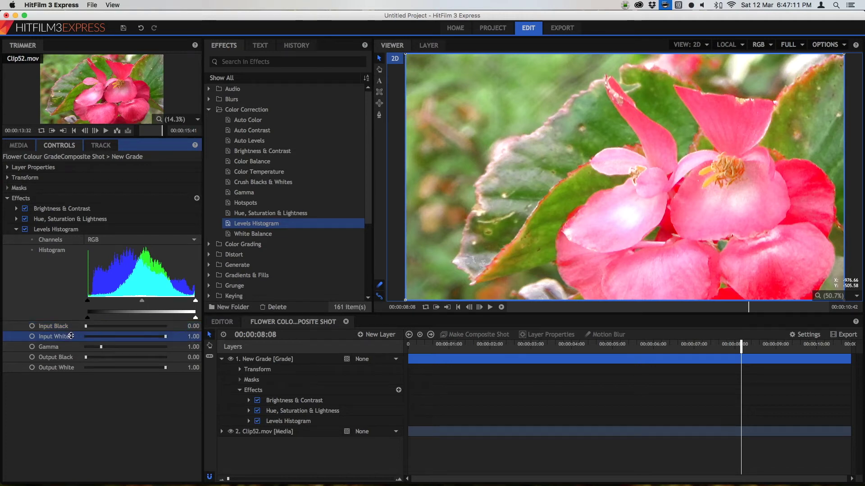
pyautogui.keyDown('shift'); pyautogui.click(67, 329); pyautogui.keyUp('shift')
pyautogui.click(63, 358)
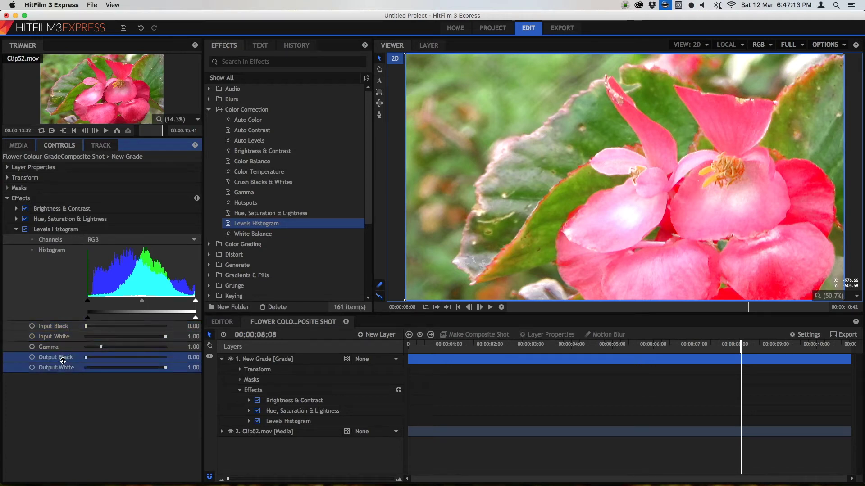
pyautogui.click(67, 349)
pyautogui.click(139, 240)
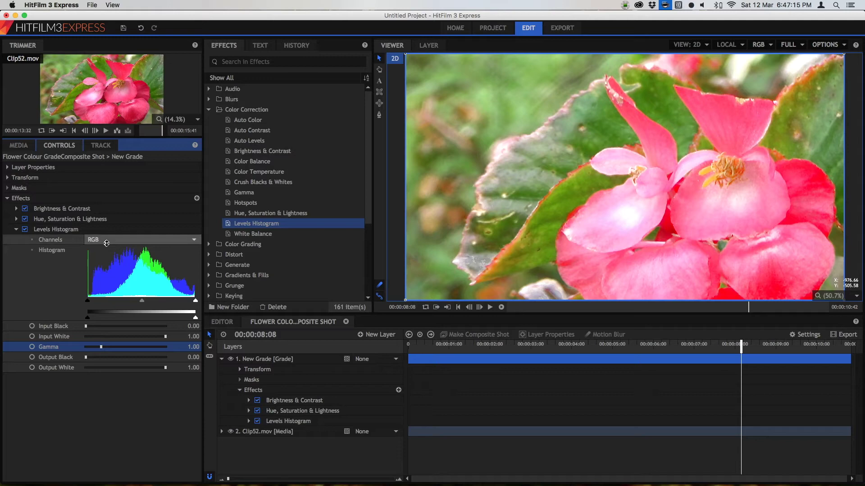
pyautogui.click(100, 247)
pyautogui.moveTo(91, 327)
pyautogui.mouseDown()
pyautogui.moveTo(113, 327)
pyautogui.moveTo(86, 327)
pyautogui.mouseUp()
pyautogui.click(118, 240)
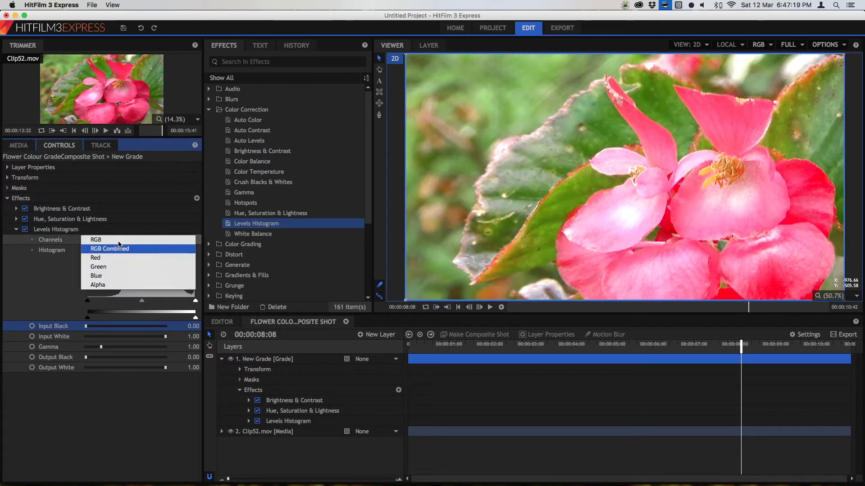
pyautogui.click(96, 239)
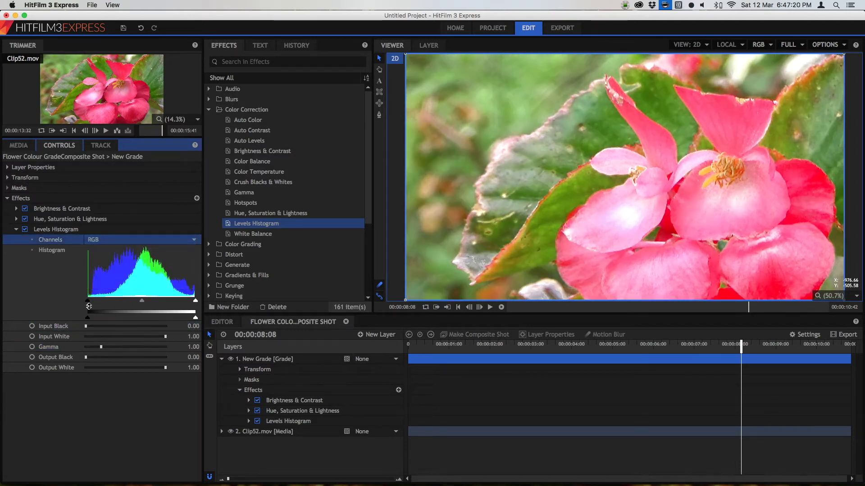
# Switch the Levels channel to Red and raise Red Input Black to 0.14, checking several frames.
pyautogui.click(123, 242)
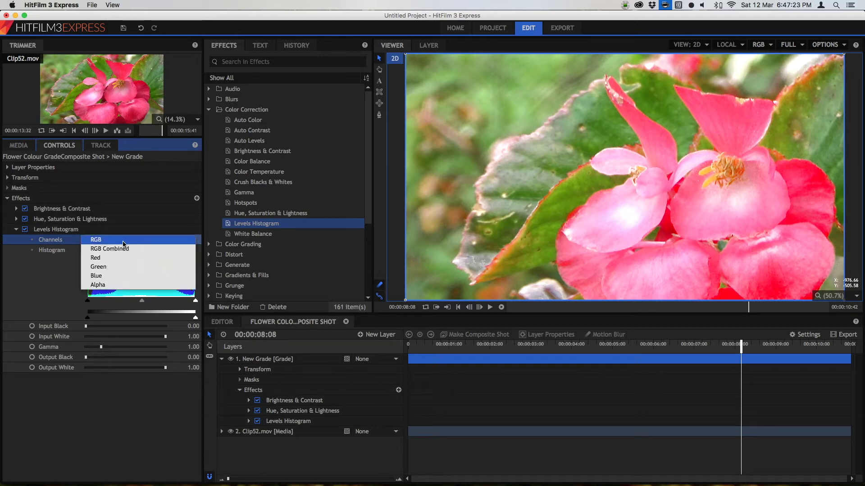
pyautogui.click(112, 249)
pyautogui.click(121, 241)
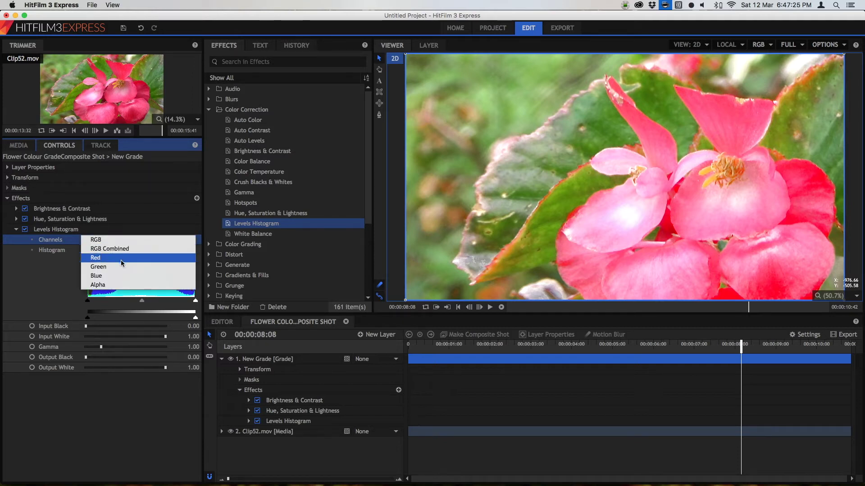
pyautogui.click(122, 260)
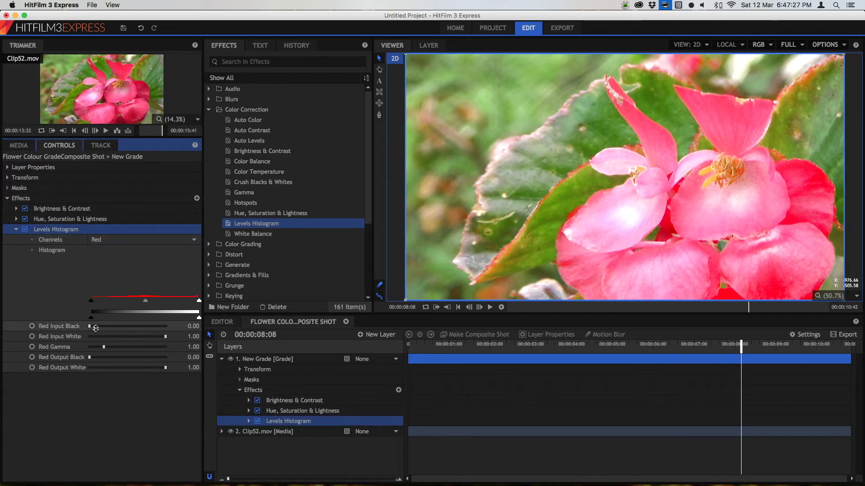
pyautogui.moveTo(96, 328); pyautogui.dragTo(127, 327)
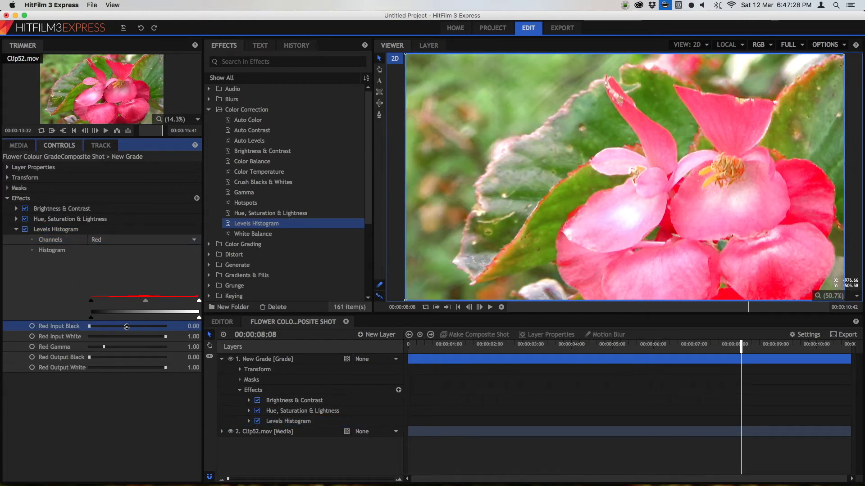
pyautogui.click(444, 346)
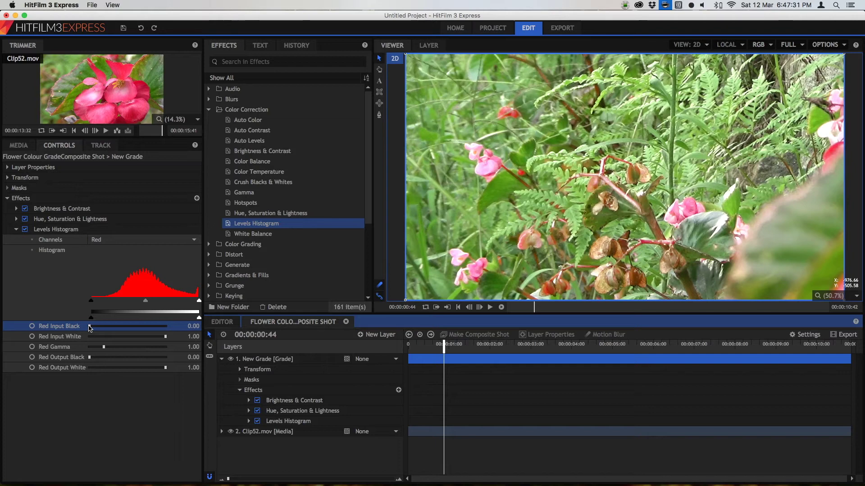
pyautogui.moveTo(90, 328)
pyautogui.mouseDown()
pyautogui.moveTo(115, 325)
pyautogui.moveTo(66, 327)
pyautogui.moveTo(144, 327)
pyautogui.mouseUp()
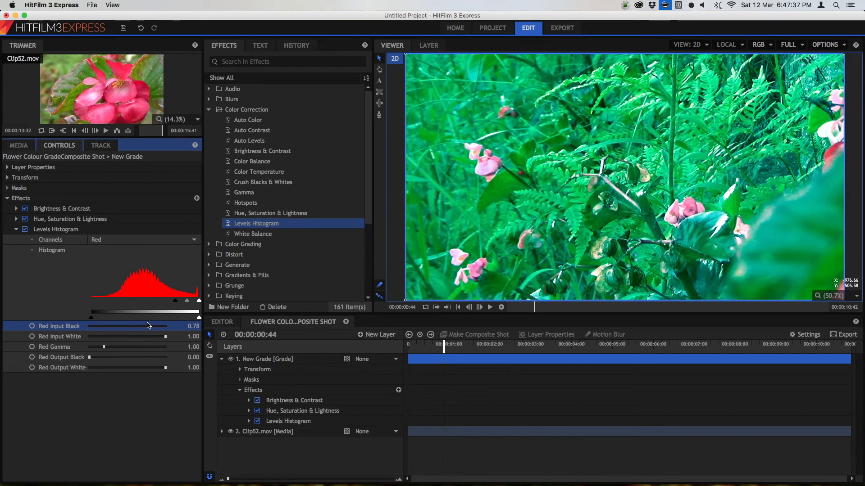
pyautogui.moveTo(444, 341); pyautogui.dragTo(705, 334)
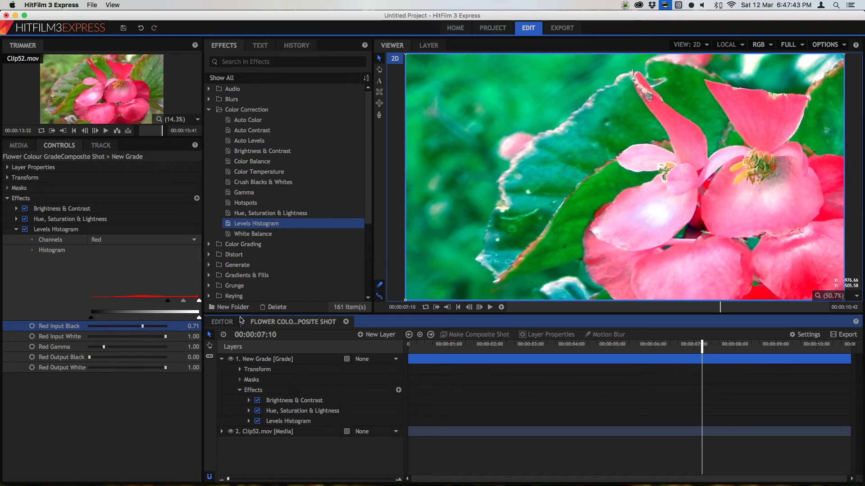
pyautogui.moveTo(142, 328); pyautogui.dragTo(94, 327)
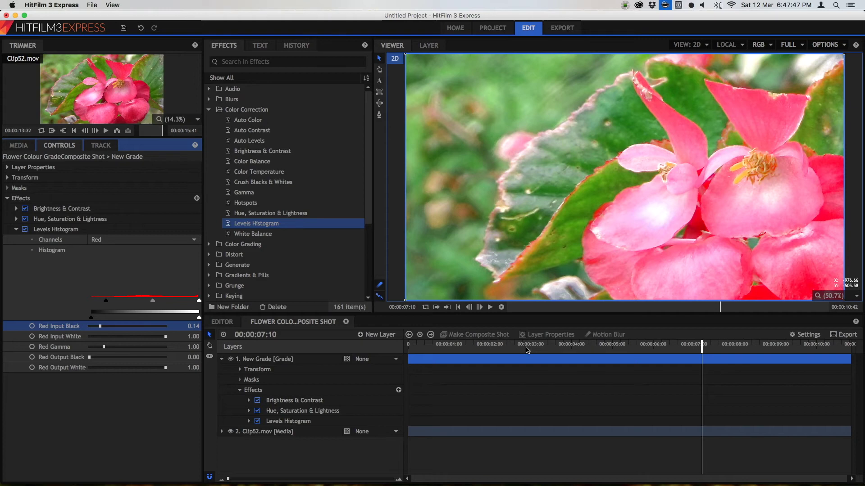
pyautogui.moveTo(527, 350); pyautogui.dragTo(610, 347)
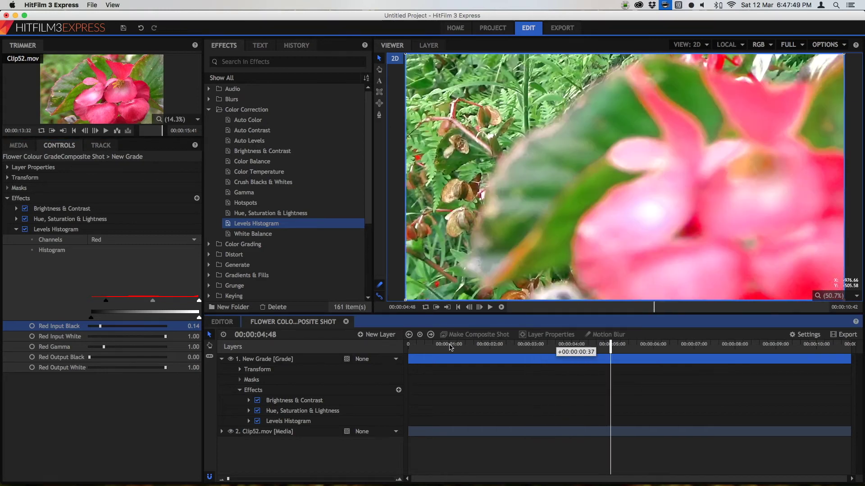
pyautogui.moveTo(451, 347); pyautogui.dragTo(422, 345)
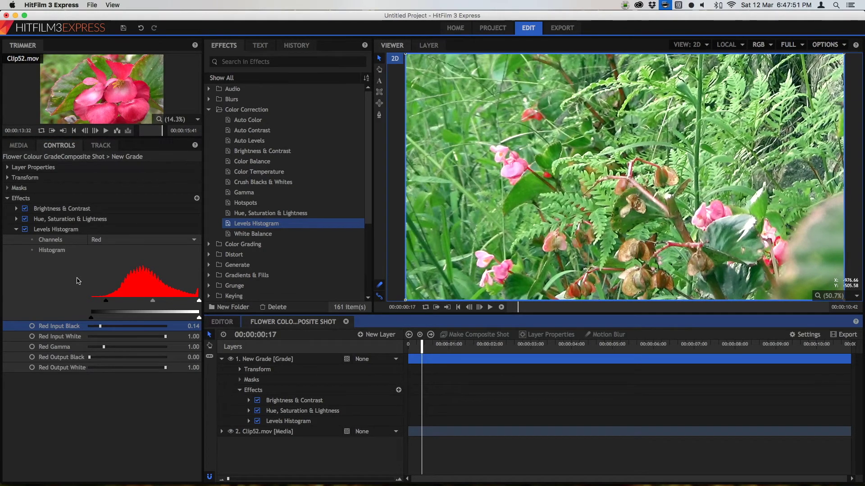
# On the Blue channel, set Output Black to 0.08 and Output White to 0.96, previewing the clip.
pyautogui.click(108, 240)
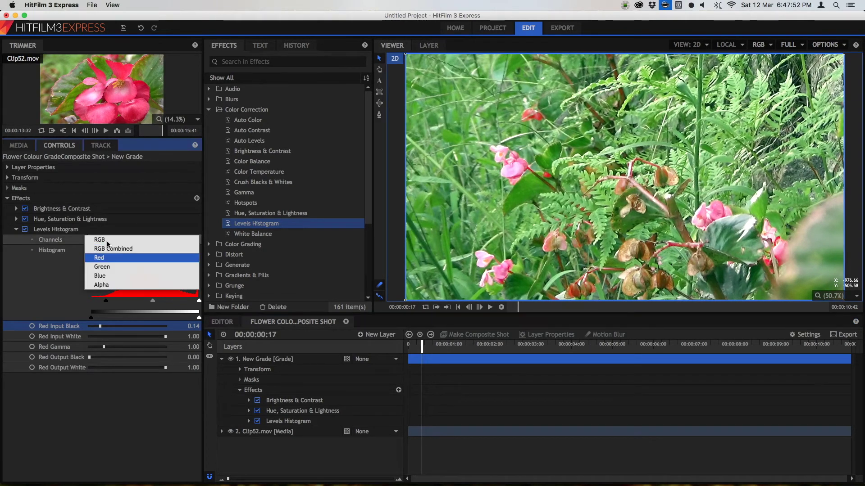
pyautogui.click(106, 278)
pyautogui.moveTo(90, 357); pyautogui.dragTo(94, 358)
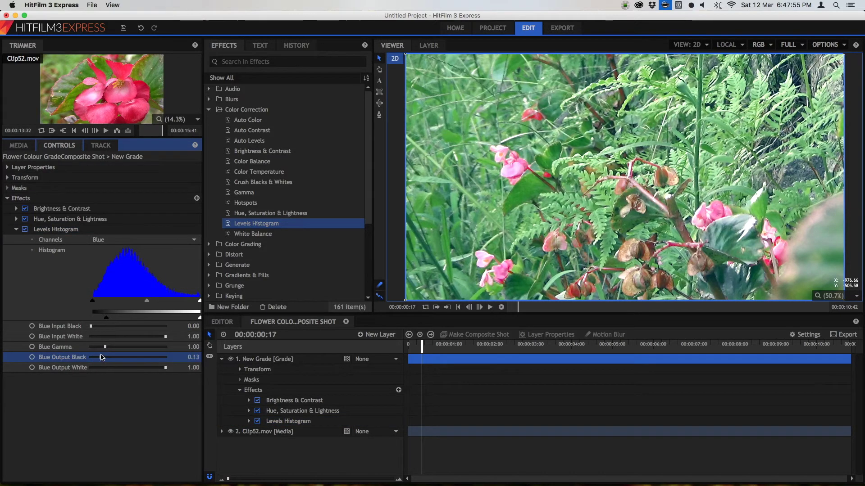
pyautogui.moveTo(421, 345); pyautogui.dragTo(686, 332)
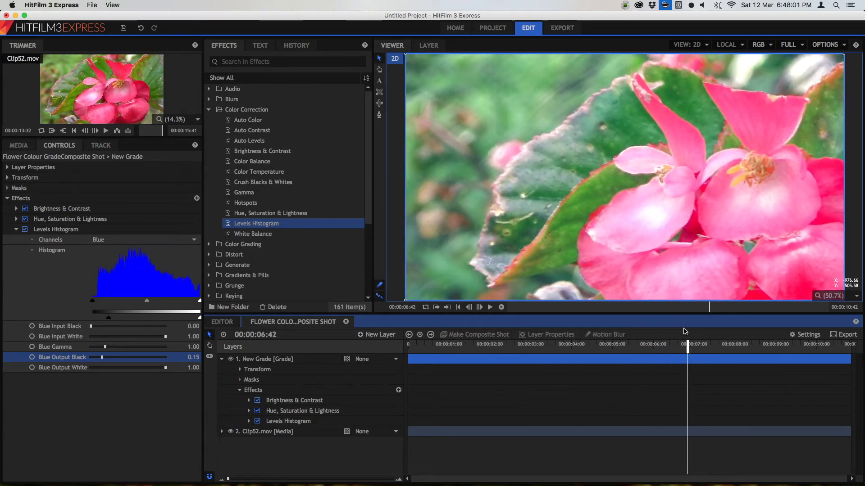
pyautogui.click(159, 369)
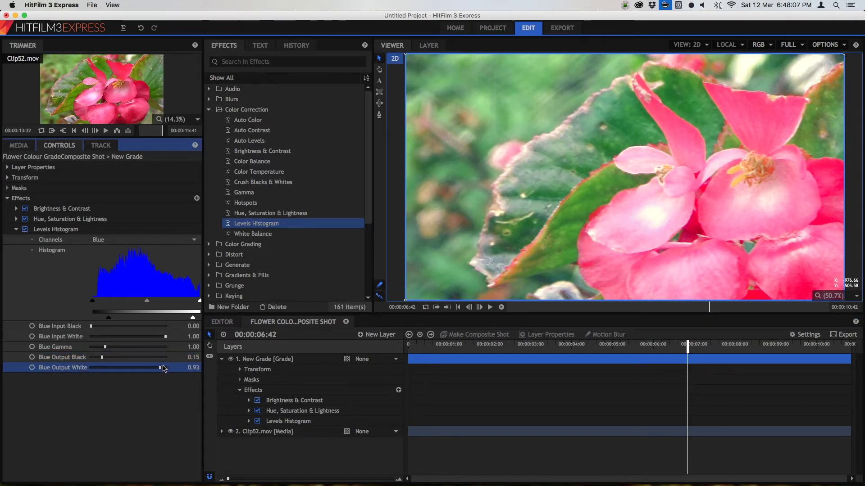
pyautogui.moveTo(516, 352); pyautogui.dragTo(714, 344)
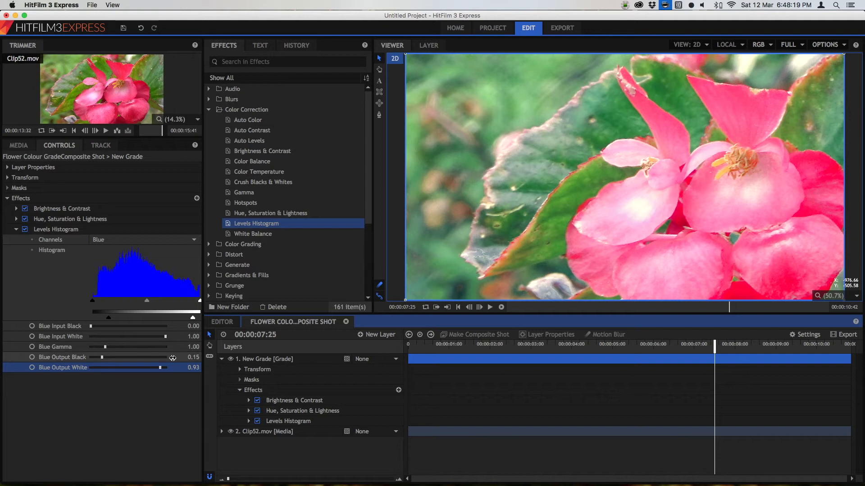
pyautogui.click(163, 367)
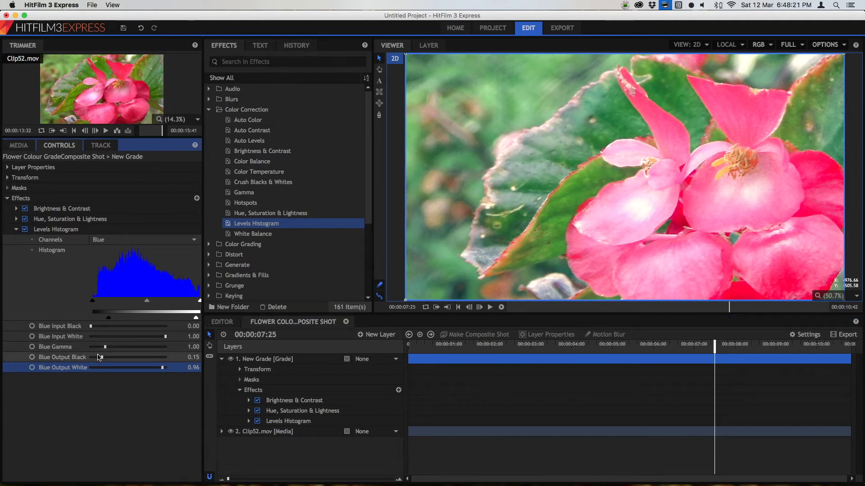
pyautogui.moveTo(102, 358); pyautogui.dragTo(99, 358)
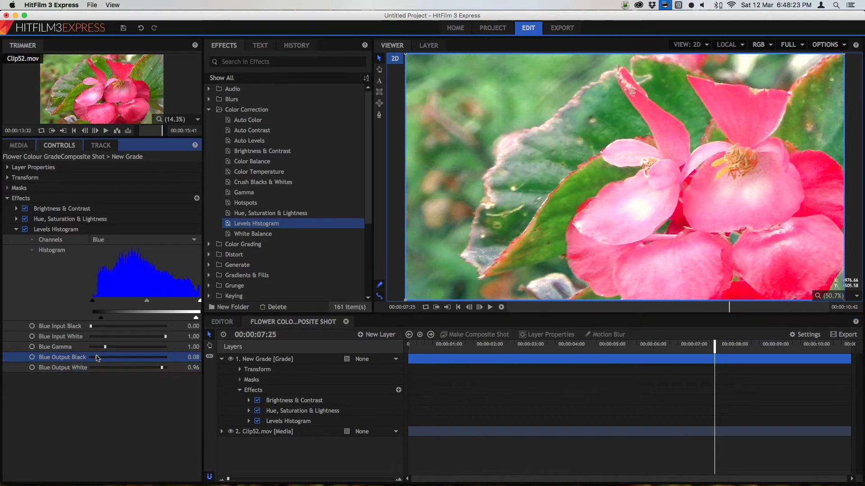
pyautogui.moveTo(536, 346); pyautogui.dragTo(696, 339)
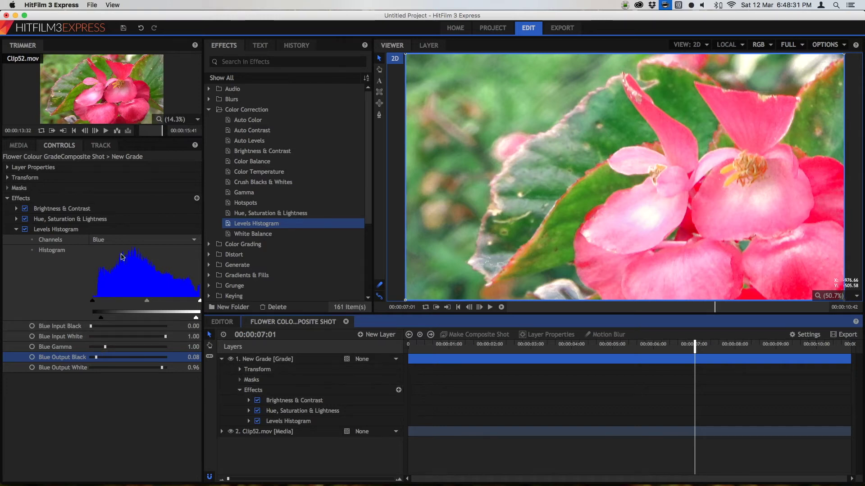
pyautogui.click(123, 240)
# Back on the Red channel, raise gamma to 1.80 and Red Input Black to 0.27.
pyautogui.click(101, 257)
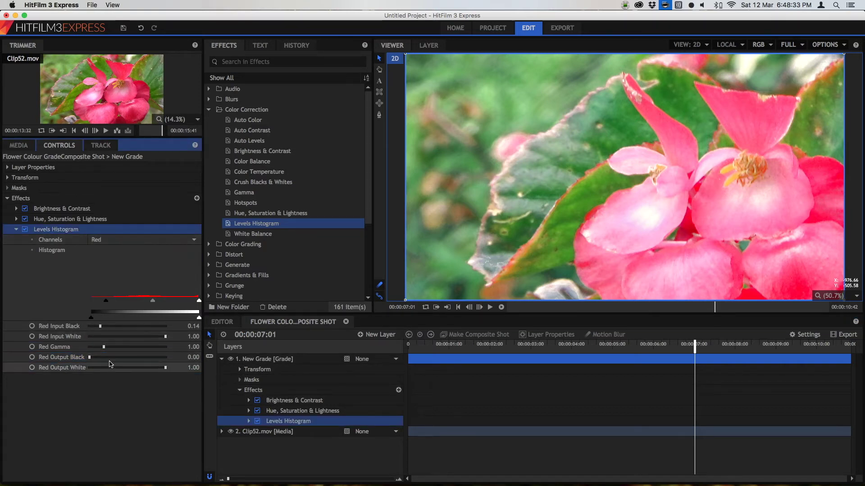
pyautogui.click(109, 346)
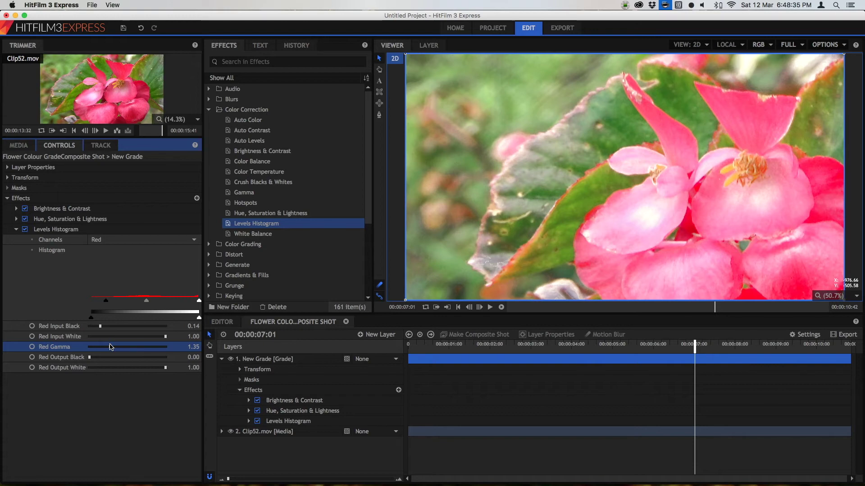
pyautogui.moveTo(504, 346); pyautogui.dragTo(692, 346)
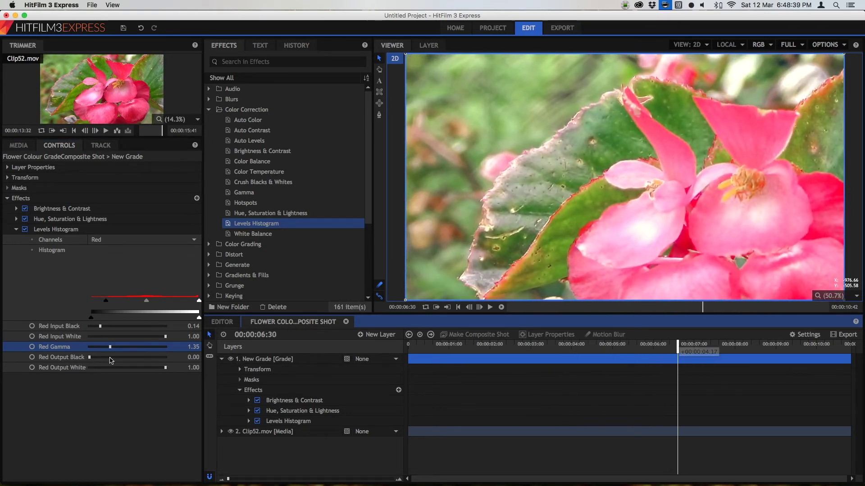
pyautogui.moveTo(166, 367); pyautogui.dragTo(146, 368)
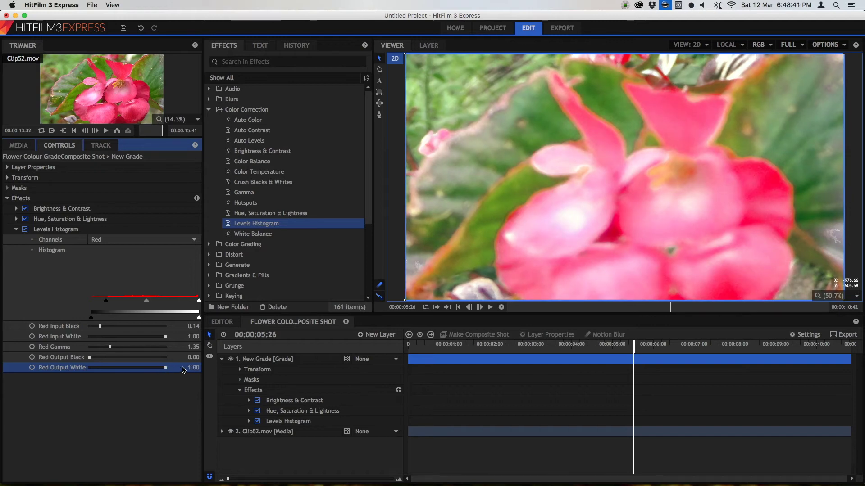
pyautogui.moveTo(166, 336); pyautogui.dragTo(157, 338)
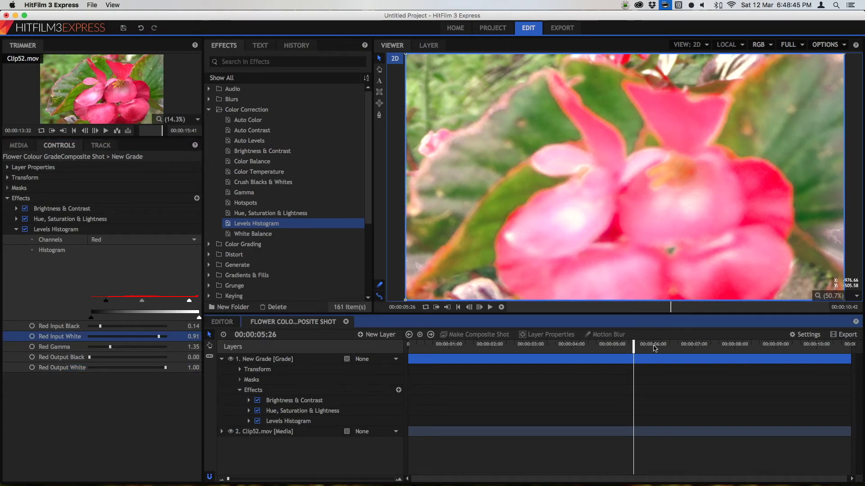
pyautogui.moveTo(654, 348); pyautogui.dragTo(719, 345)
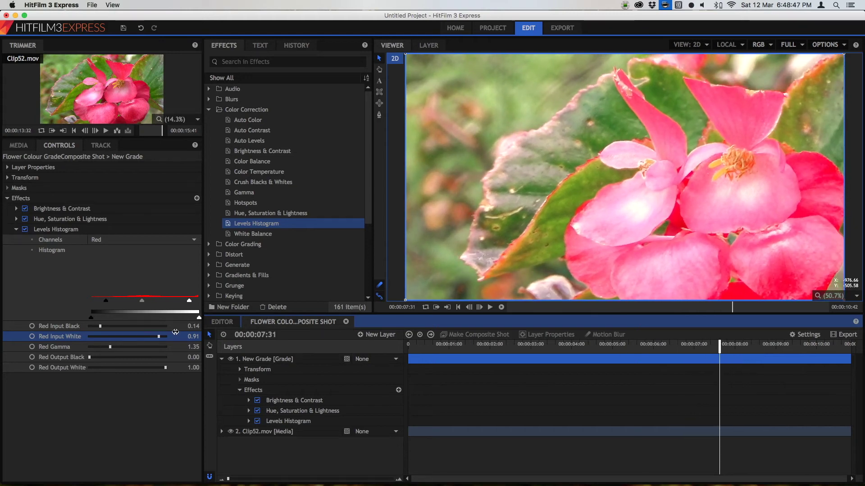
pyautogui.moveTo(161, 338); pyautogui.dragTo(164, 337)
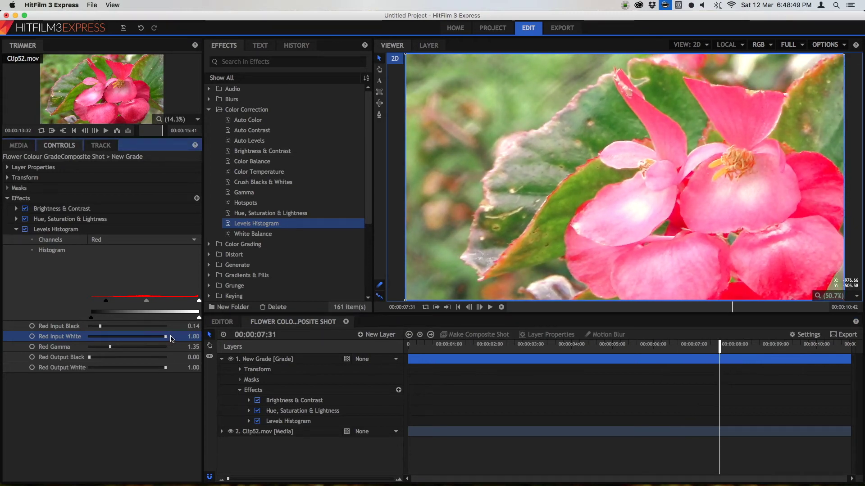
pyautogui.moveTo(110, 348); pyautogui.dragTo(120, 350)
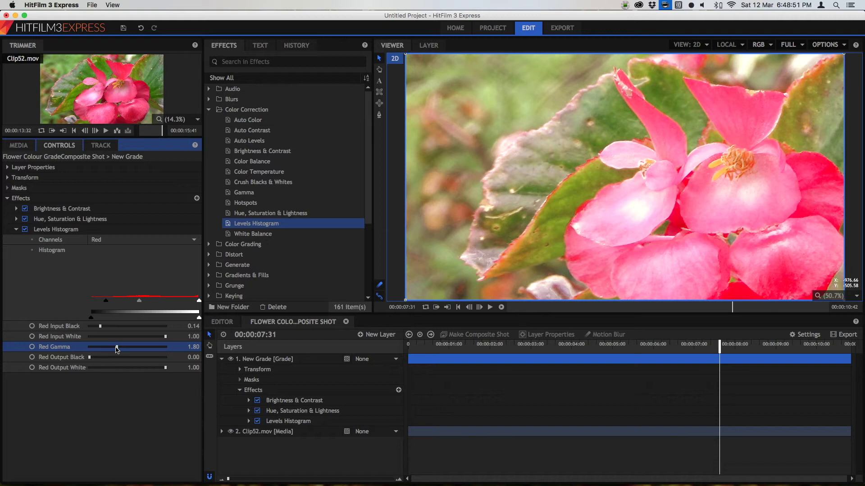
pyautogui.click(94, 360)
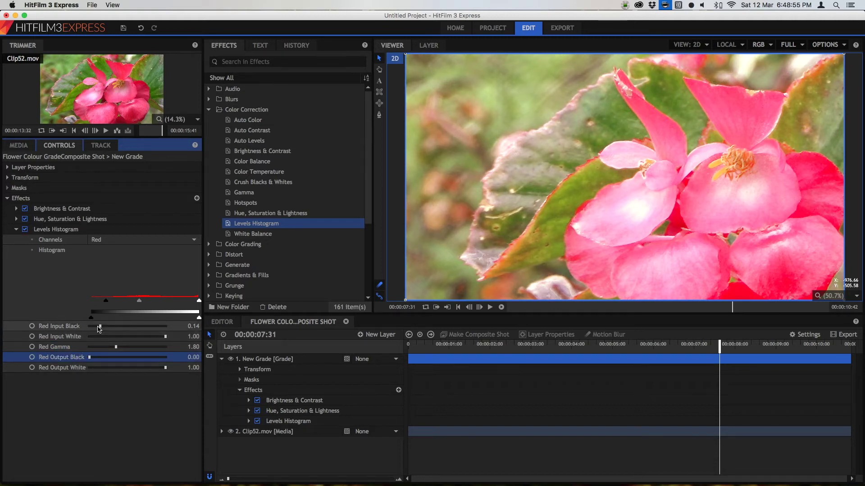
pyautogui.moveTo(99, 329); pyautogui.dragTo(109, 329)
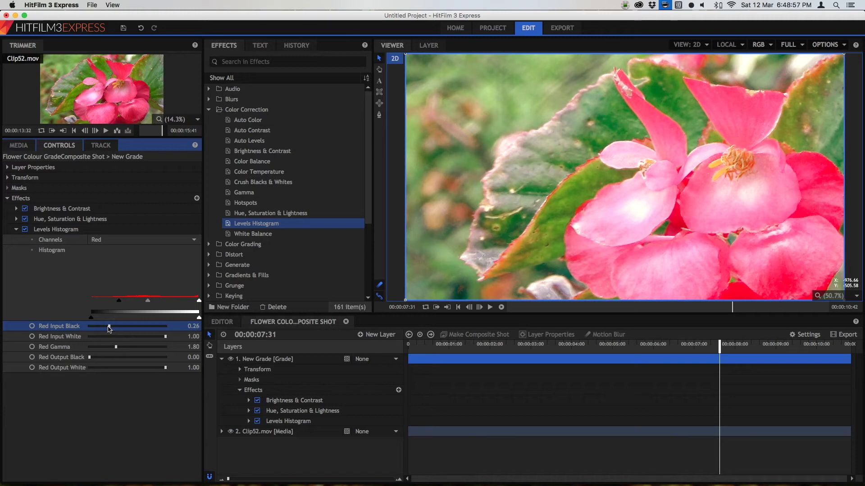
pyautogui.moveTo(450, 352); pyautogui.dragTo(743, 351)
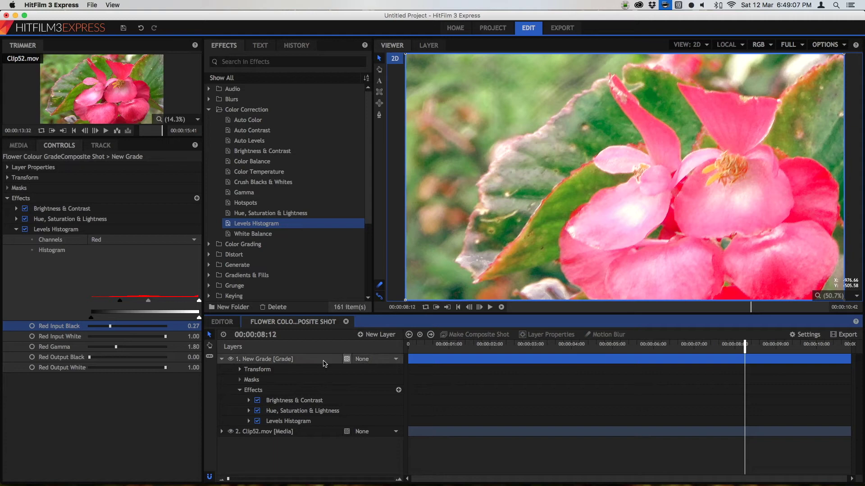
pyautogui.click(229, 360)
pyautogui.click(461, 345)
pyautogui.moveTo(488, 345); pyautogui.dragTo(407, 345)
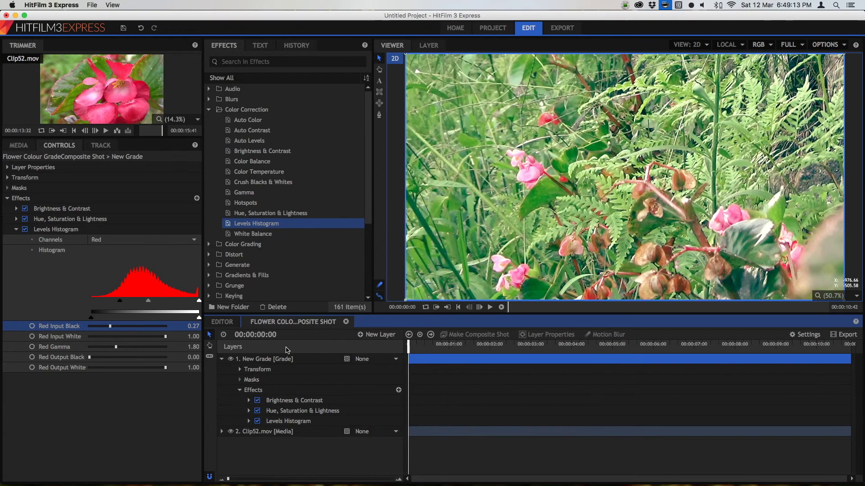
pyautogui.click(230, 359)
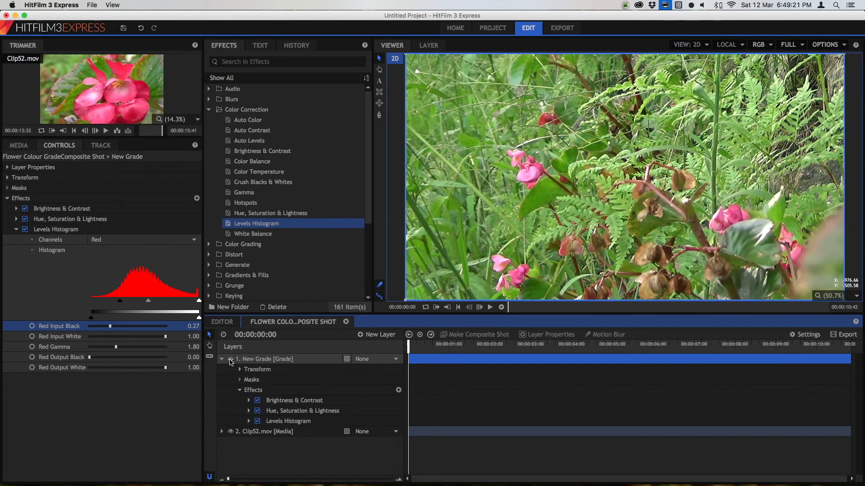
pyautogui.click(230, 359)
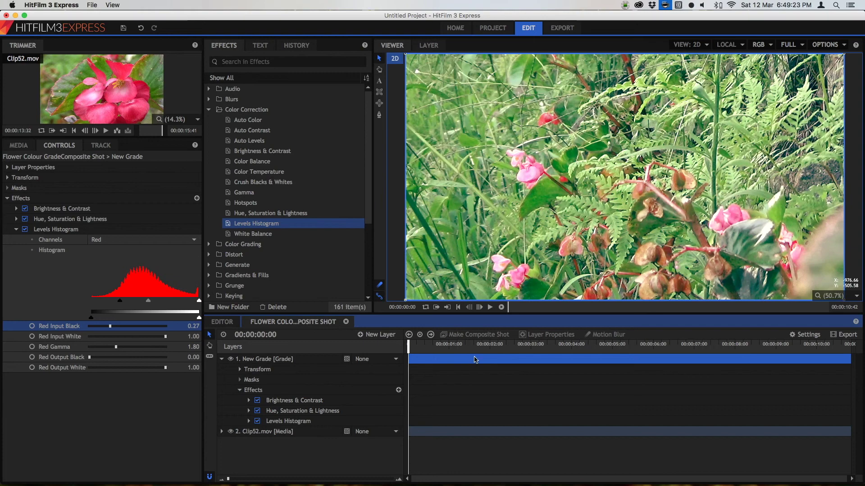
pyautogui.moveTo(472, 350); pyautogui.dragTo(555, 345)
pyautogui.click(740, 345)
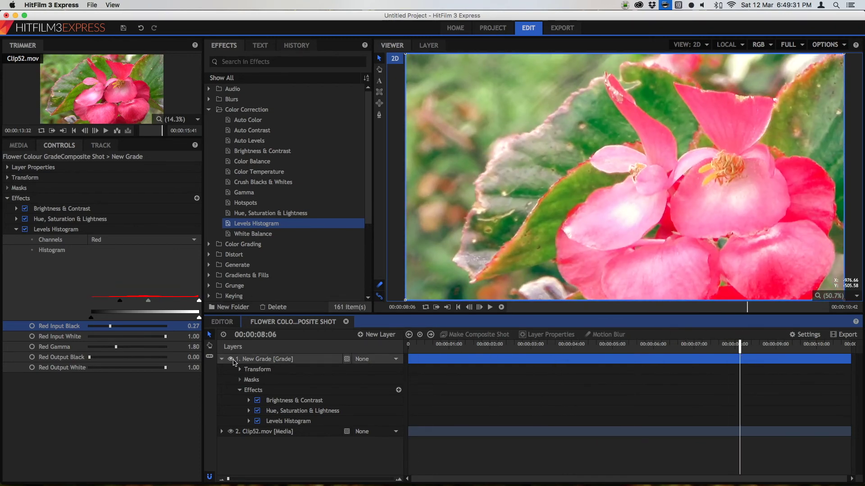
pyautogui.click(231, 360)
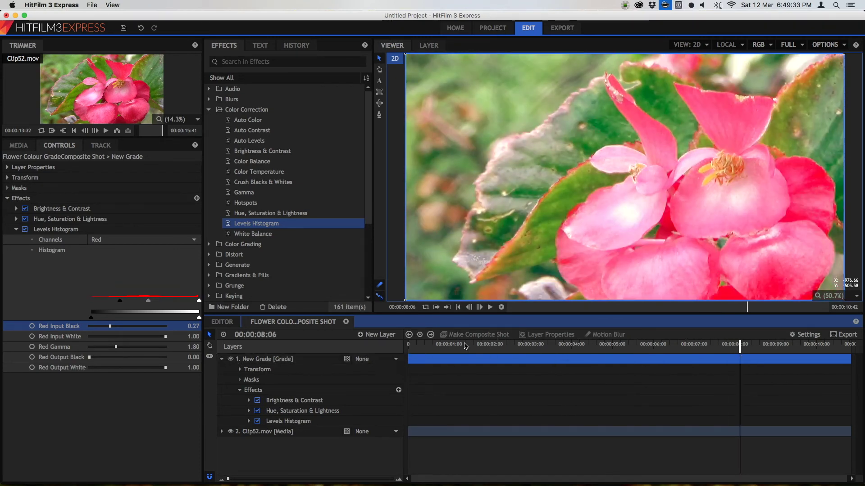
pyautogui.moveTo(695, 339); pyautogui.dragTo(301, 357)
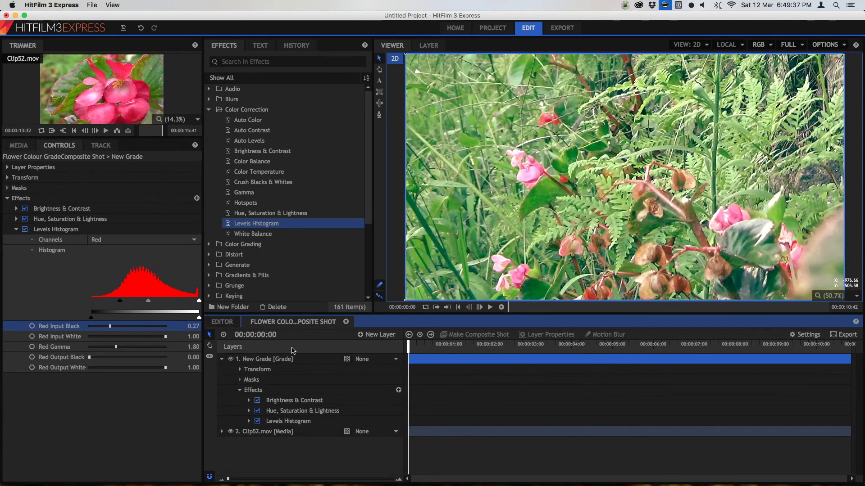
pyautogui.press('super+s')
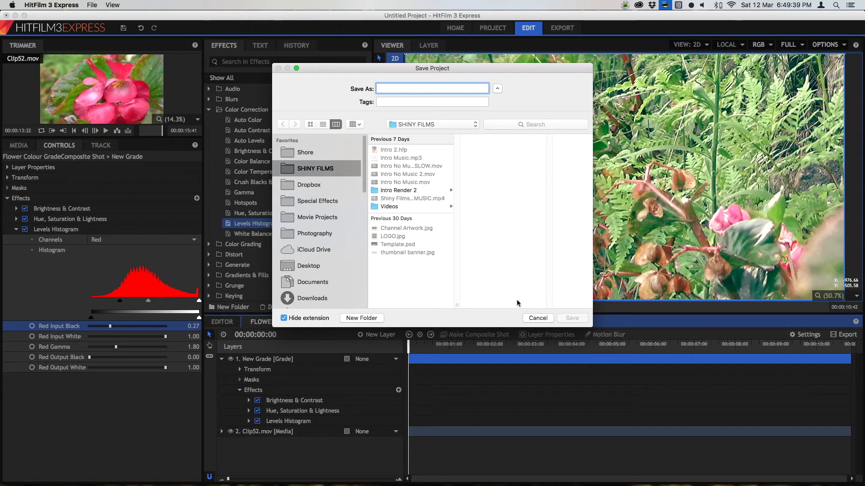
# Dismiss the save prompt and apply a Vignette to the New Grade layer, adjusting its horizontal stretch.
pyautogui.click(538, 318)
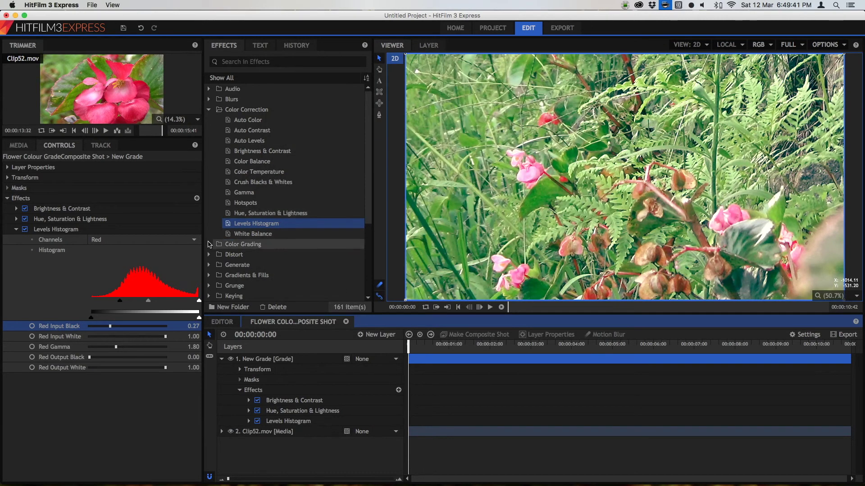
pyautogui.click(208, 244)
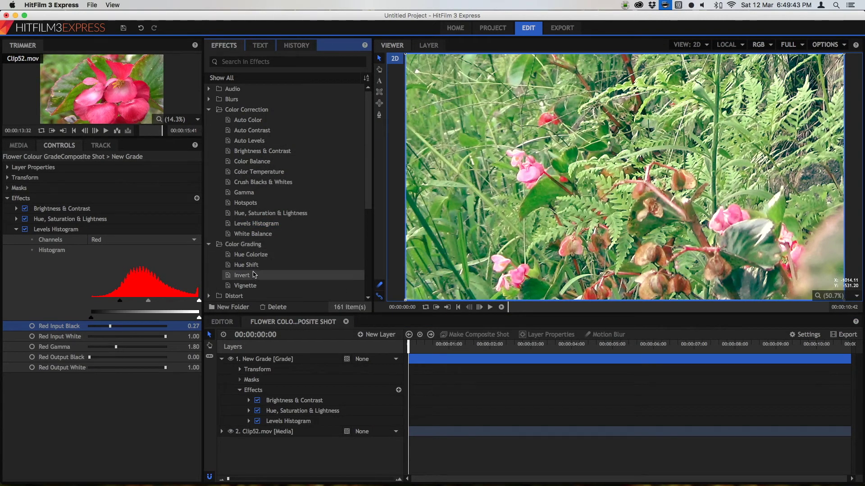
pyautogui.moveTo(247, 285); pyautogui.dragTo(269, 360)
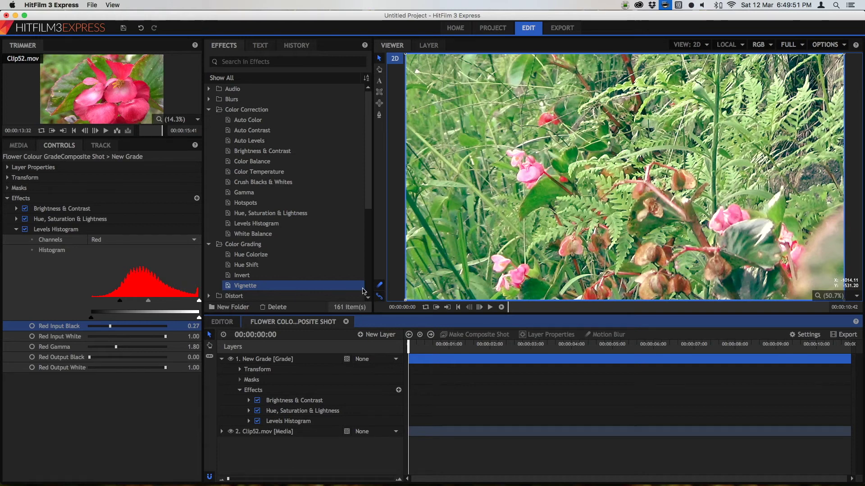
pyautogui.moveTo(490, 96); pyautogui.dragTo(485, 92)
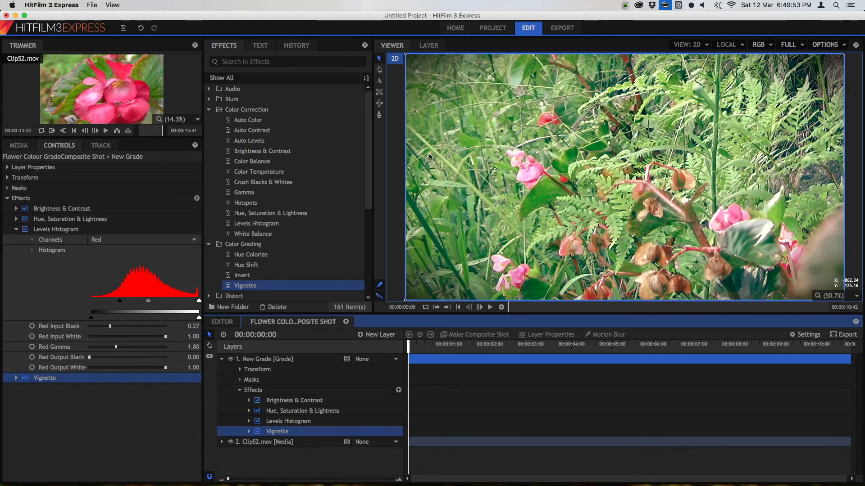
pyautogui.click(16, 378)
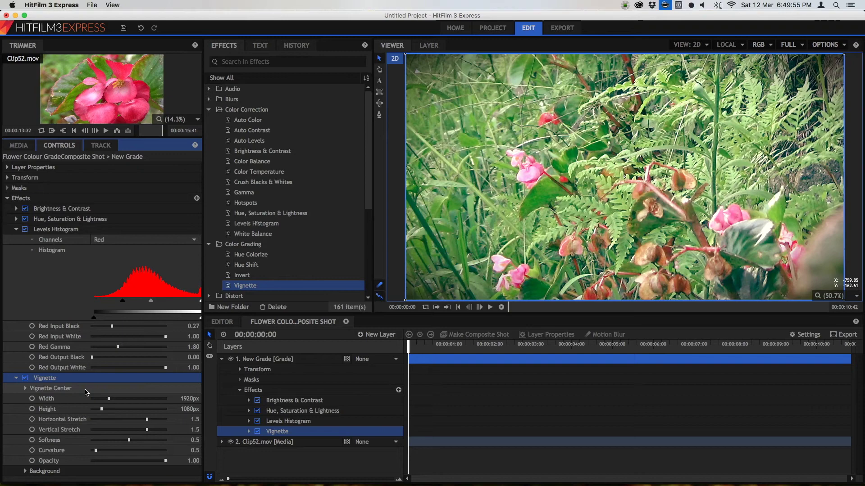
pyautogui.moveTo(129, 420); pyautogui.dragTo(146, 422)
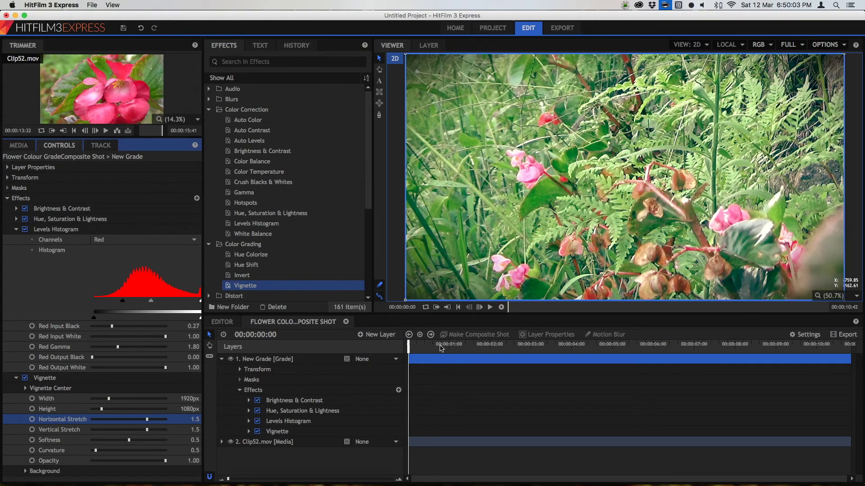
pyautogui.click(460, 344)
pyautogui.moveTo(500, 348); pyautogui.dragTo(400, 356)
pyautogui.moveTo(450, 346); pyautogui.dragTo(405, 349)
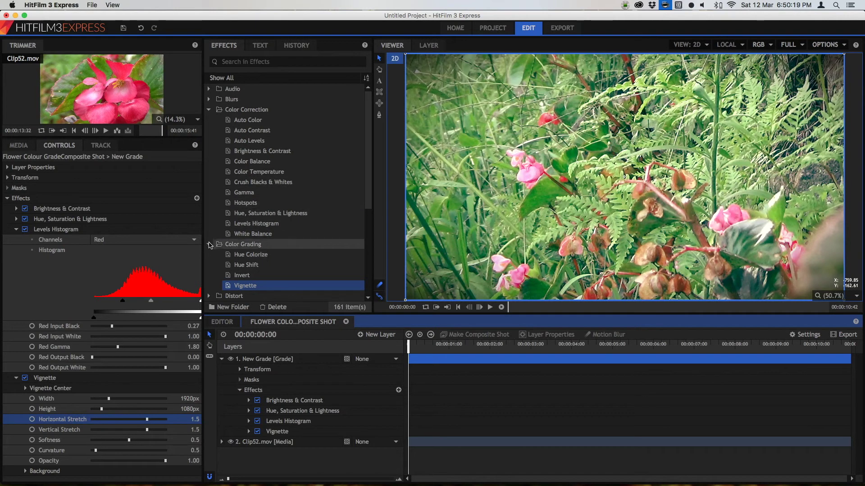
pyautogui.click(209, 244)
# Collapse the Color Correction category and the New Grade layer's effect controls.
pyautogui.click(209, 110)
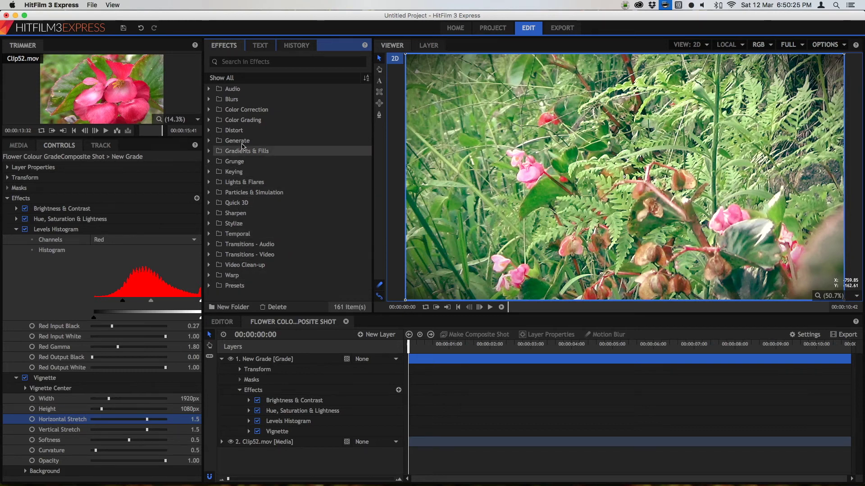
pyautogui.click(240, 62)
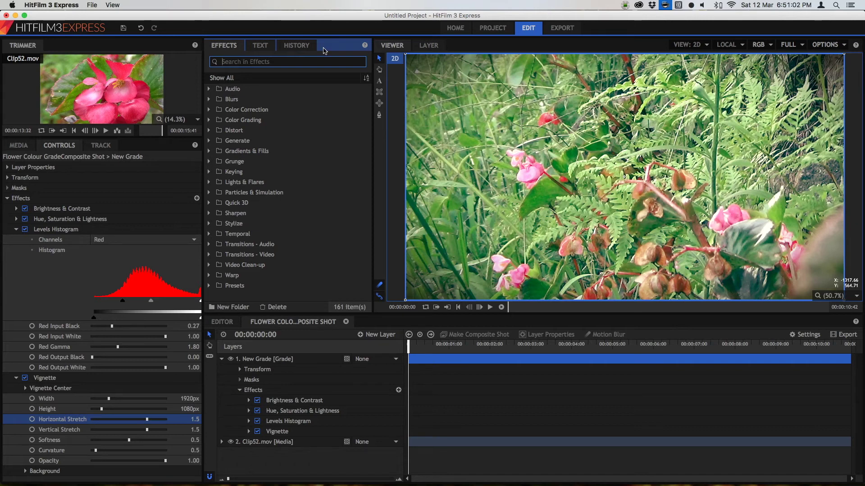
pyautogui.click(22, 202)
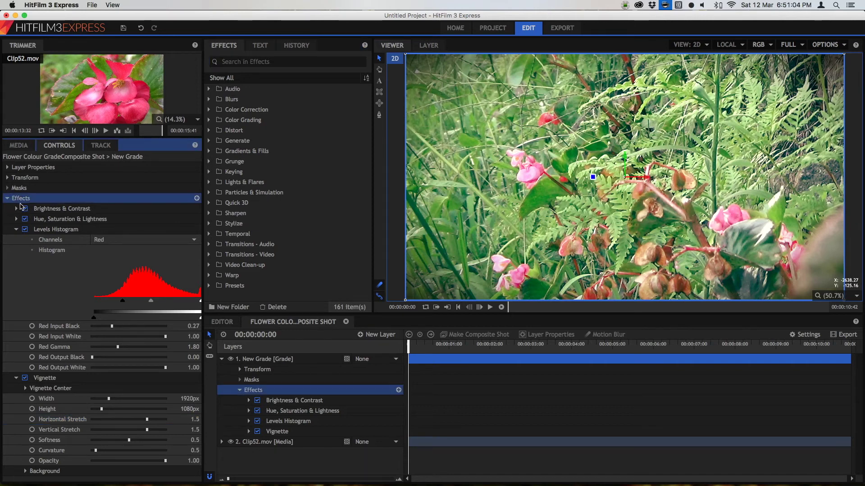
pyautogui.click(8, 198)
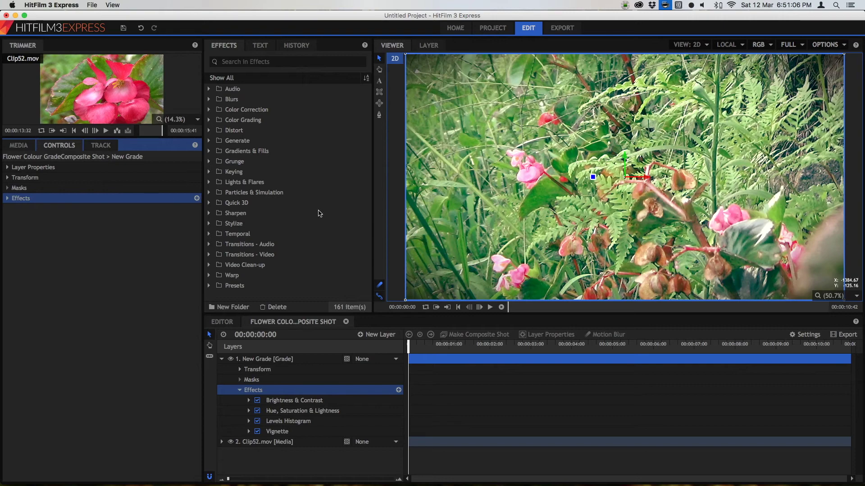
pyautogui.click(486, 400)
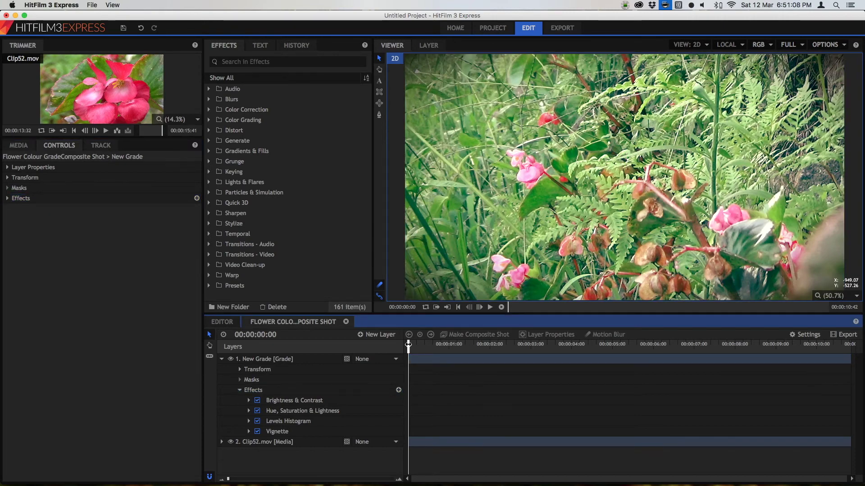
pyautogui.moveTo(409, 344); pyautogui.dragTo(335, 345)
pyautogui.click(280, 61)
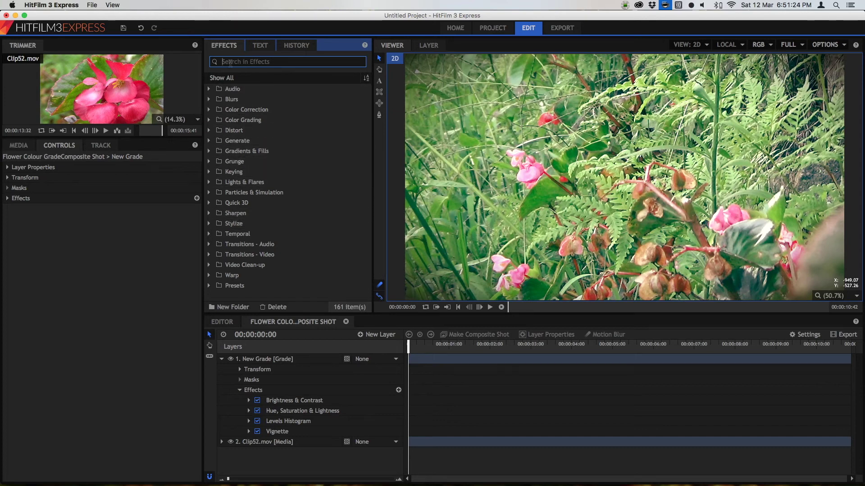
# Search 'lette', apply Letterbox to the New Grade layer and expand its settings.
pyautogui.write('letter')
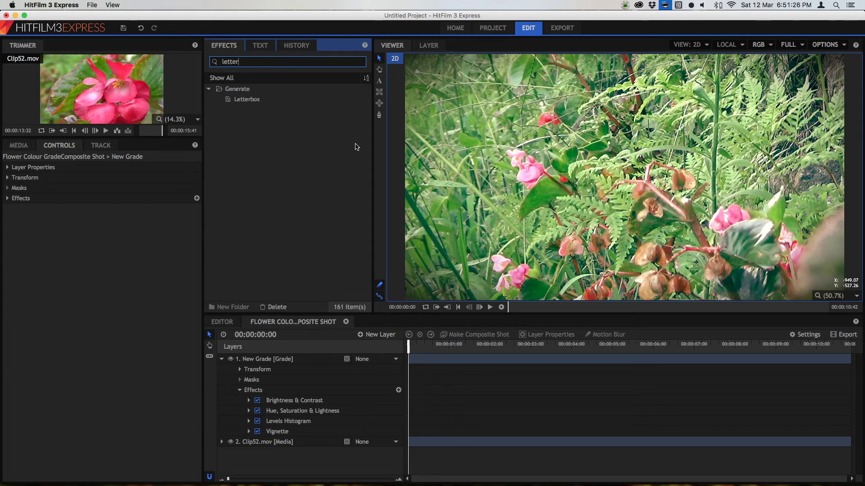
pyautogui.moveTo(270, 99); pyautogui.dragTo(273, 117)
pyautogui.moveTo(271, 345); pyautogui.dragTo(271, 357)
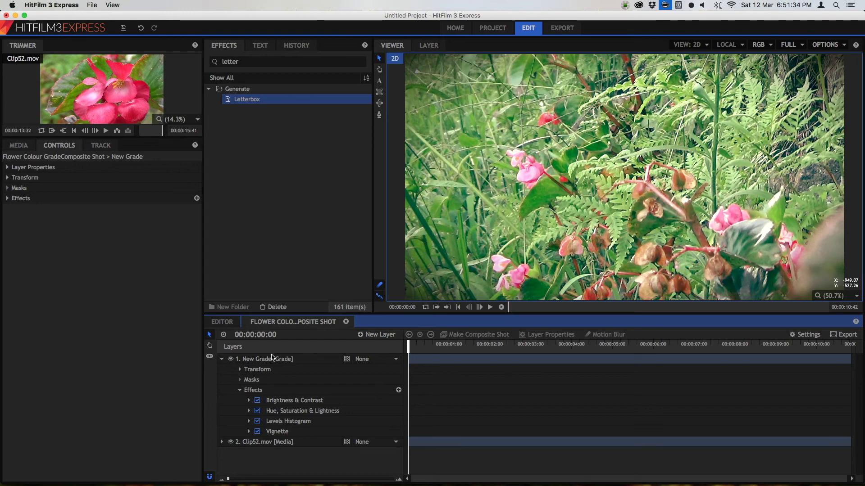
pyautogui.moveTo(272, 358); pyautogui.dragTo(272, 357)
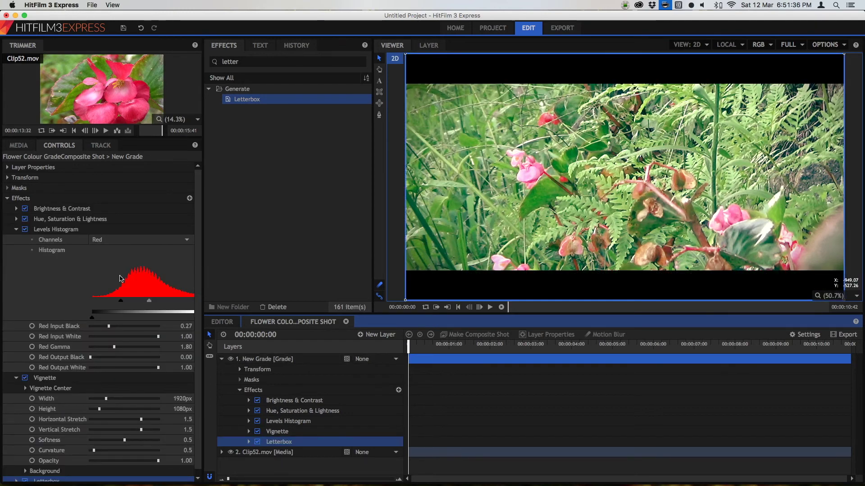
pyautogui.click(17, 229)
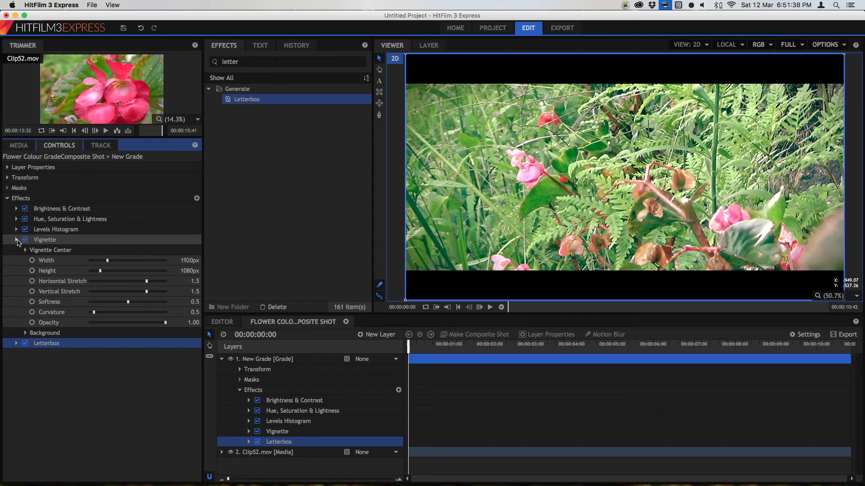
pyautogui.click(16, 240)
pyautogui.click(17, 250)
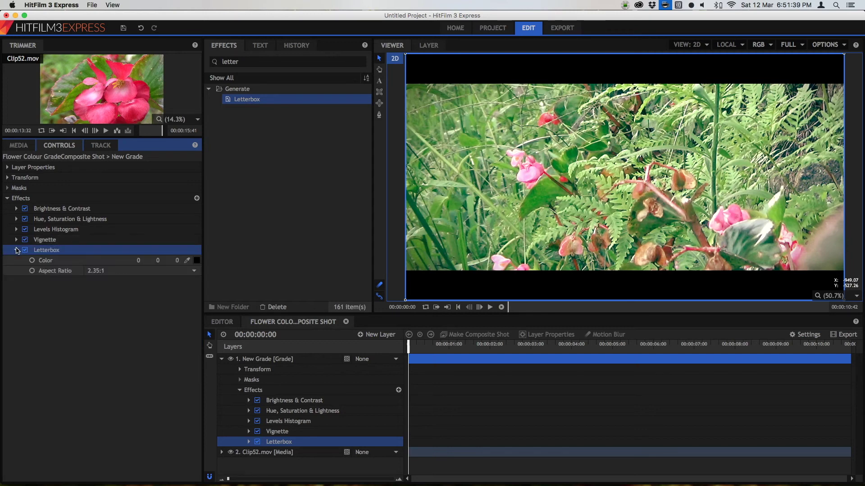
# Try red letterbox bars, then set the letterbox colour back to black (0 0 0).
pyautogui.click(196, 260)
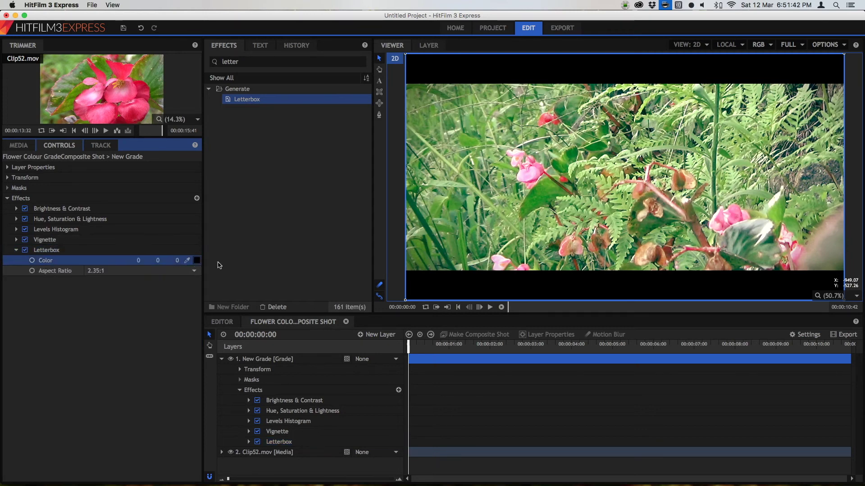
pyautogui.moveTo(146, 264); pyautogui.dragTo(229, 266)
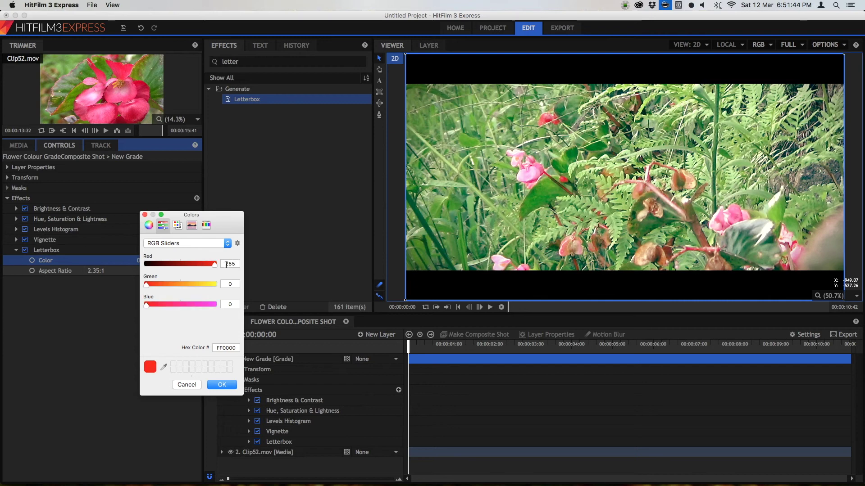
pyautogui.click(222, 385)
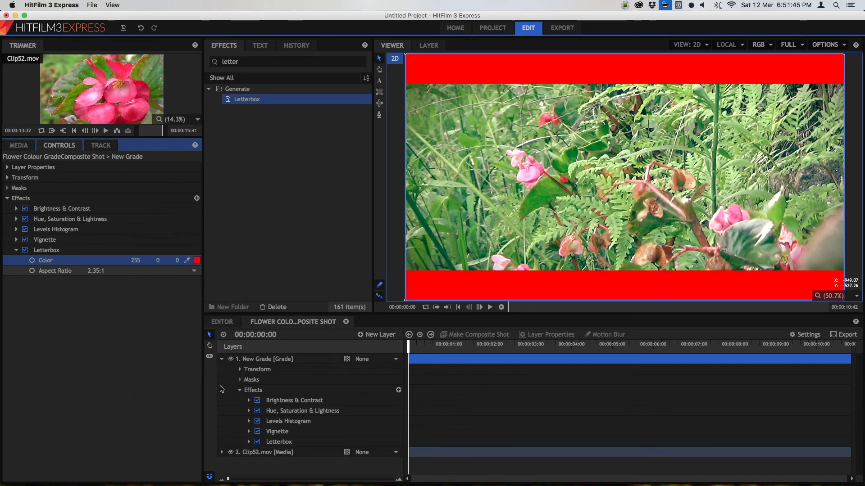
pyautogui.click(197, 262)
pyautogui.moveTo(211, 264); pyautogui.dragTo(152, 266)
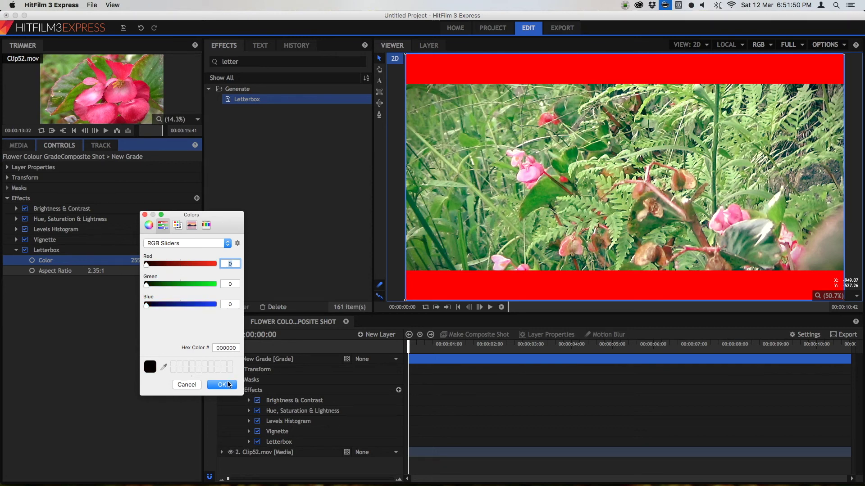
pyautogui.click(228, 385)
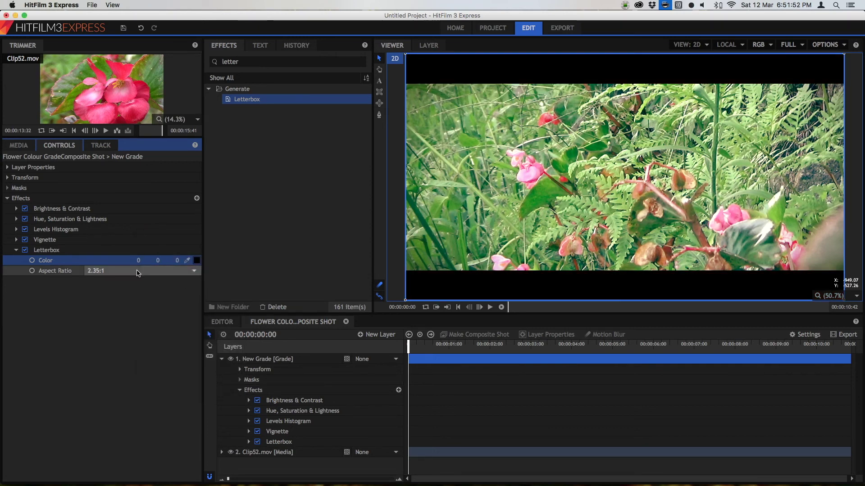
# Switch the letterbox to a Custom aspect ratio and vary it to compare bar sizes.
pyautogui.click(138, 272)
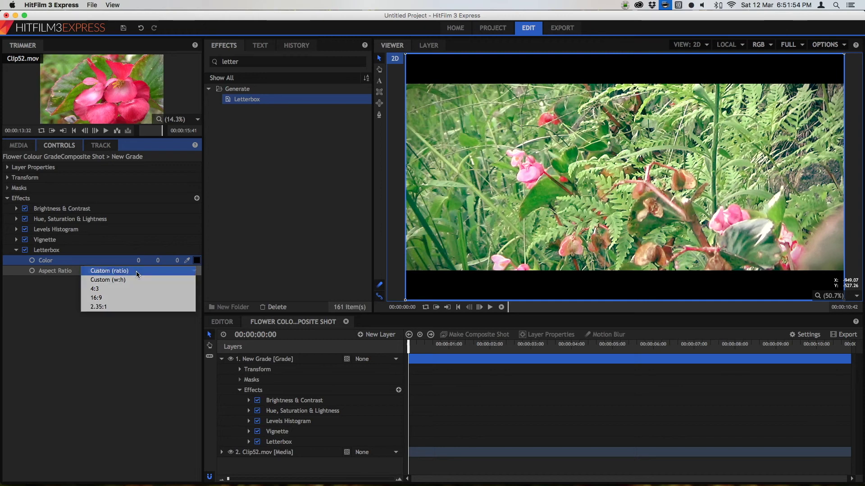
pyautogui.click(136, 271)
pyautogui.click(129, 283)
pyautogui.moveTo(129, 283); pyautogui.dragTo(103, 282)
# Compare 4:3 and 16:9 letterboxes, settle on 2.35:1, and preview a later frame.
pyautogui.click(138, 271)
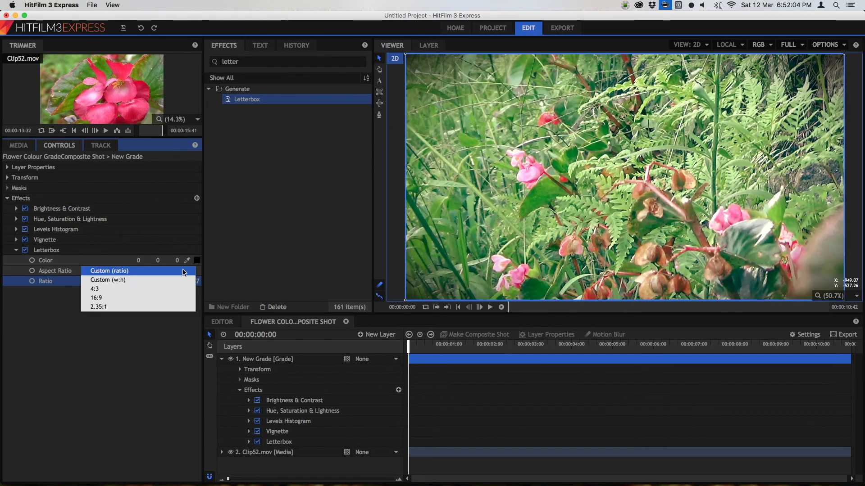
pyautogui.click(136, 290)
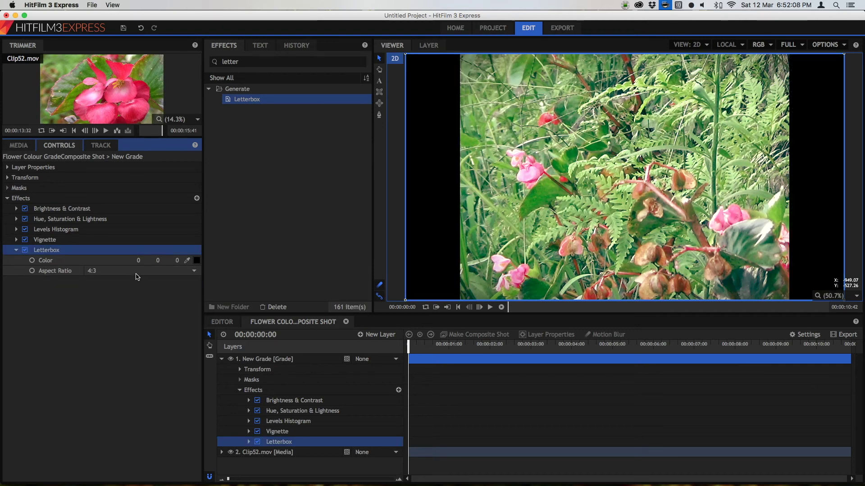
pyautogui.click(137, 272)
pyautogui.click(133, 296)
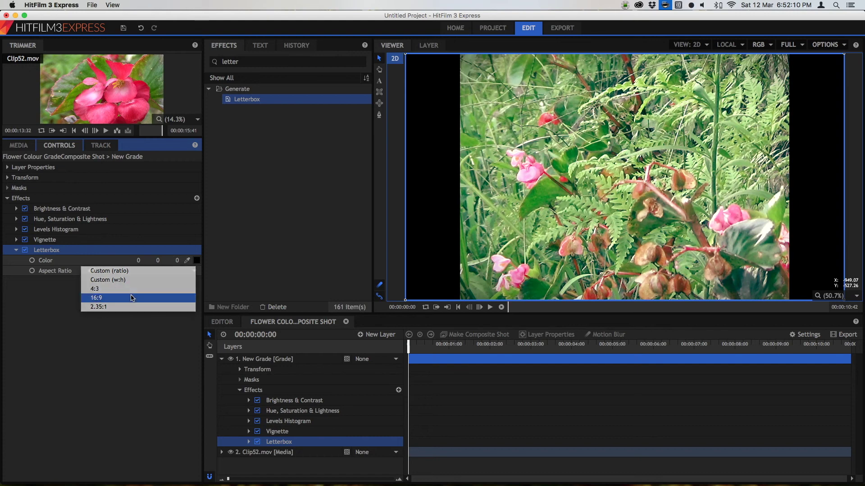
pyautogui.click(129, 271)
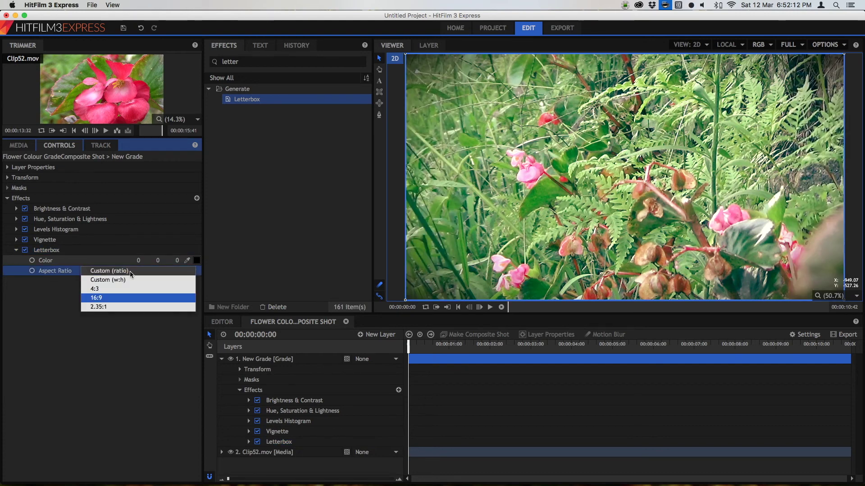
pyautogui.click(128, 307)
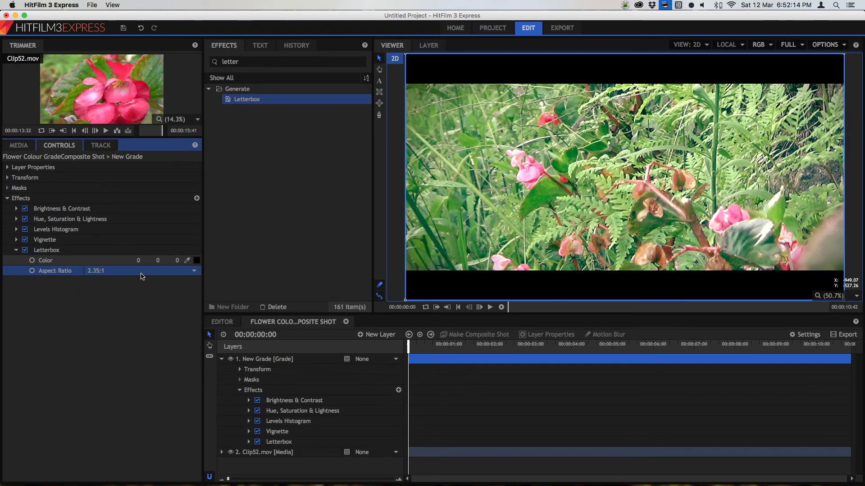
pyautogui.moveTo(409, 349); pyautogui.dragTo(841, 346)
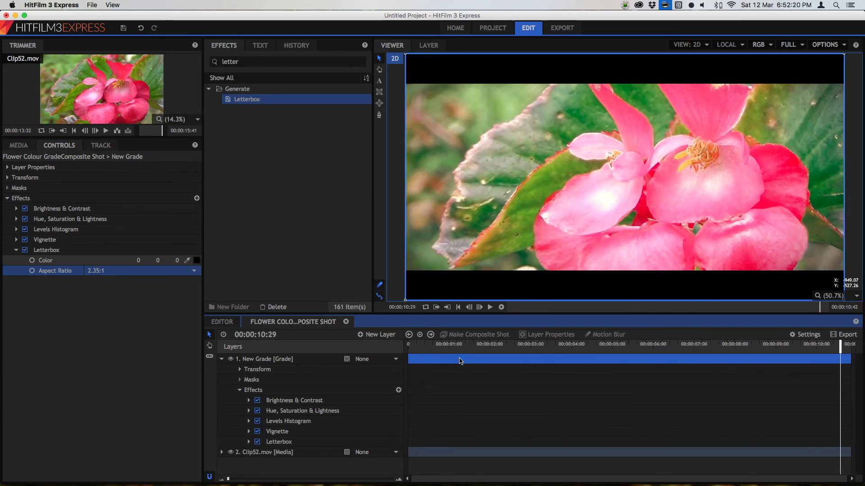
# Lower the grade layer's Vignette Height from 1080px to 737px.
pyautogui.click(270, 431)
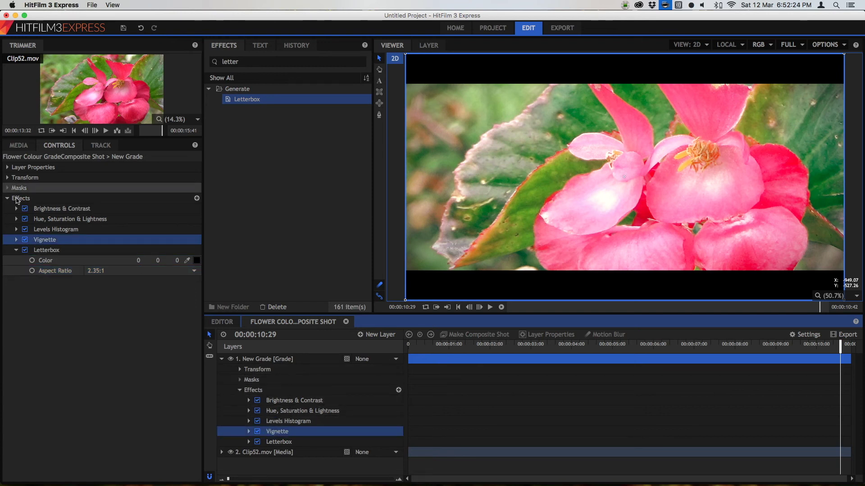
pyautogui.click(16, 240)
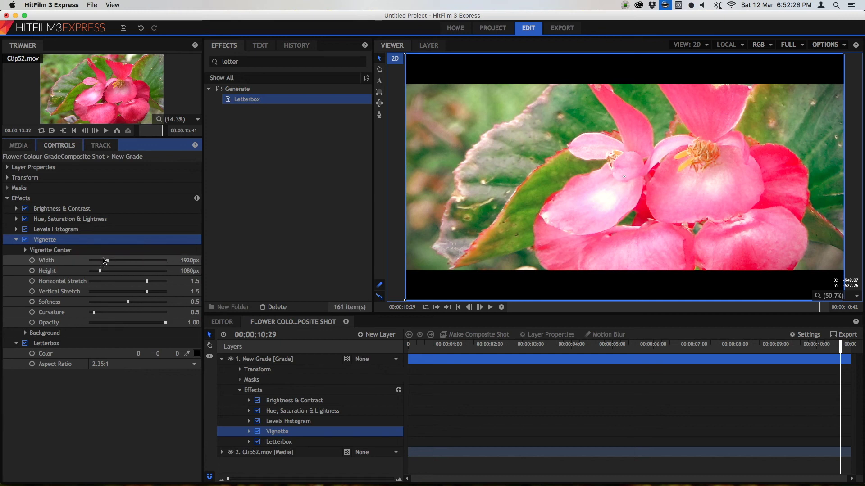
pyautogui.moveTo(100, 271); pyautogui.dragTo(96, 271)
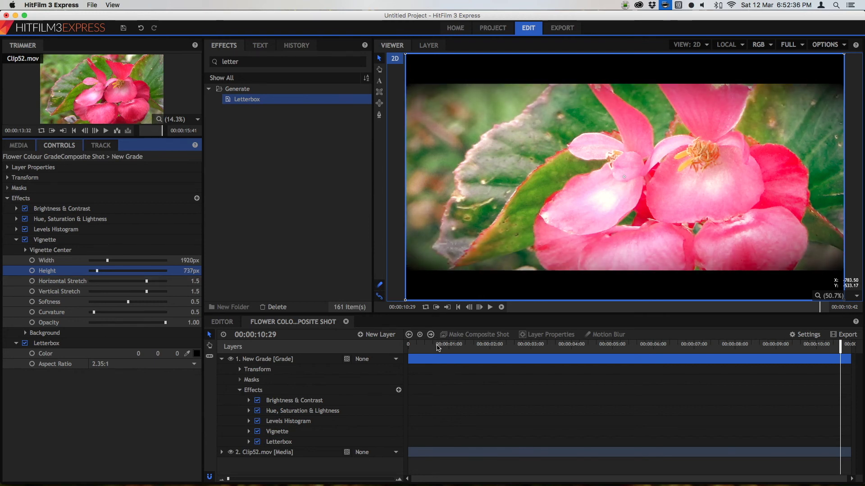
pyautogui.press('super+space')
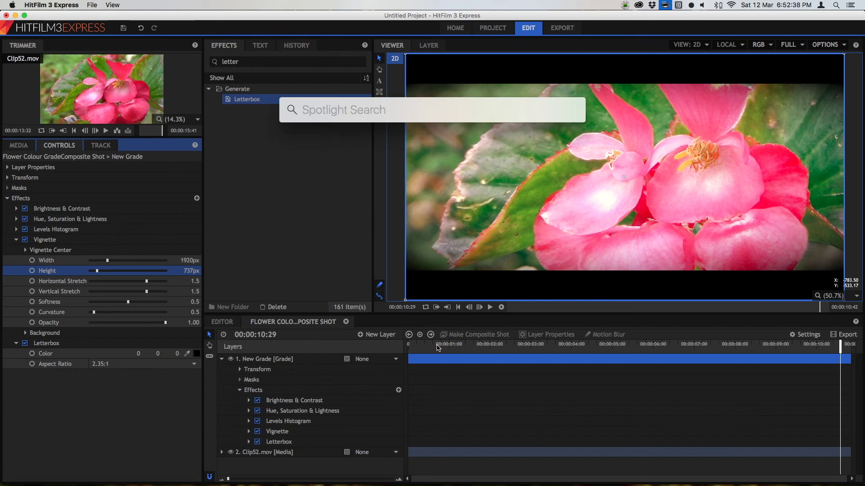
# Calculate 1920 divided by 2.35 in Spotlight.
pyautogui.write('1920')
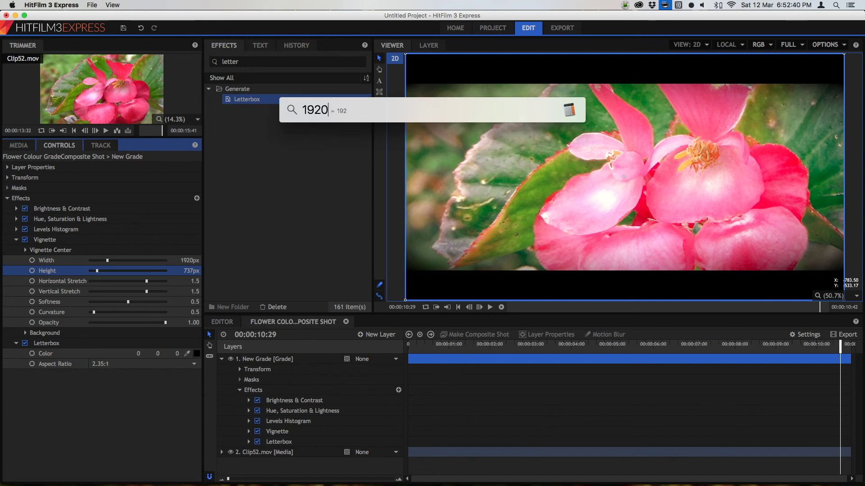
pyautogui.write('/2.351')
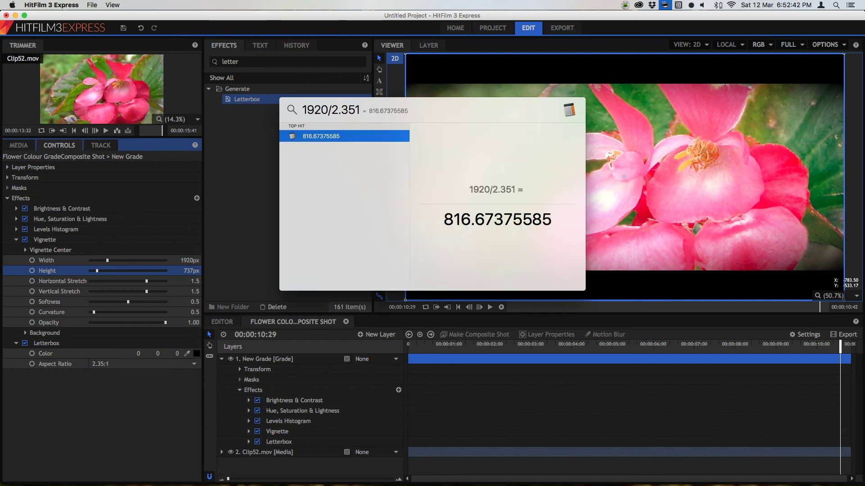
pyautogui.press('BackSpace')
pyautogui.press('BackSpace')
pyautogui.press('BackSpace')
pyautogui.press('BackSpace')
pyautogui.write('.35')
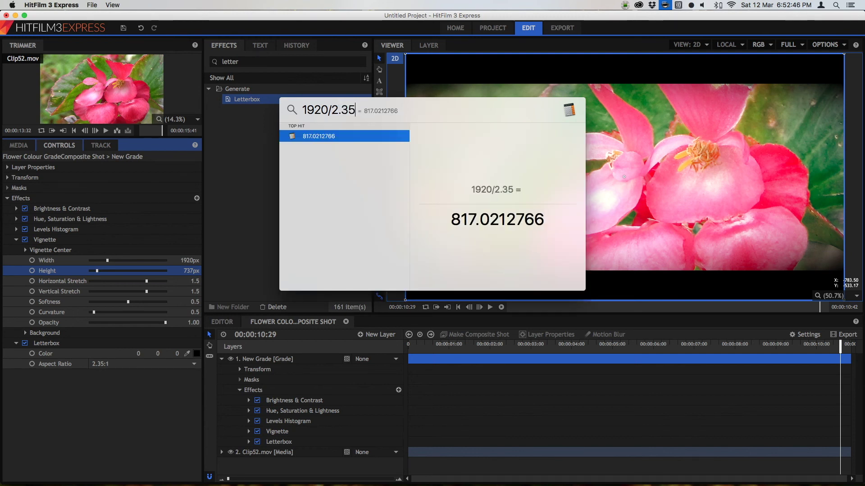
pyautogui.press('Escape')
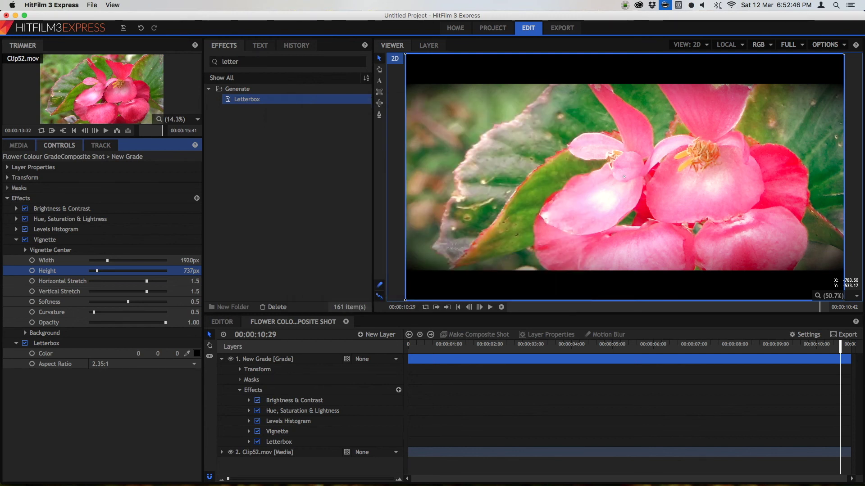
# Set the Vignette Height to 817px, keeping the curvature at 0.5 after a test change.
pyautogui.click(193, 272)
pyautogui.write('8')
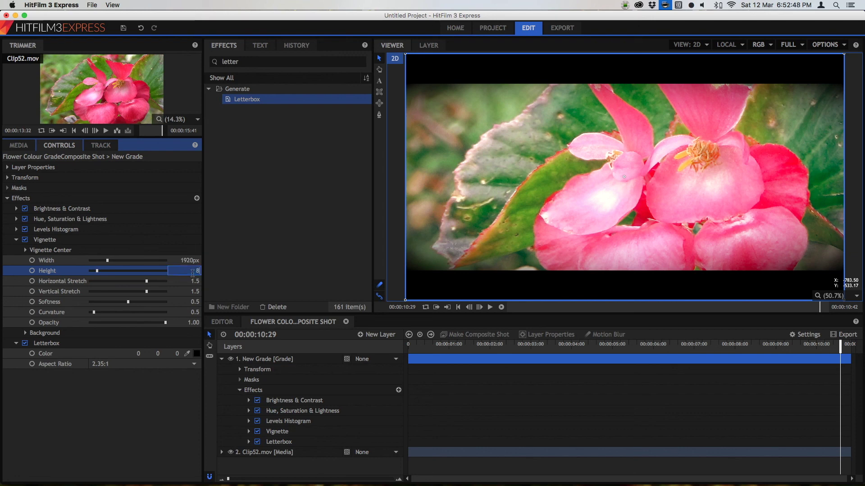
pyautogui.write('17')
pyautogui.press('Return')
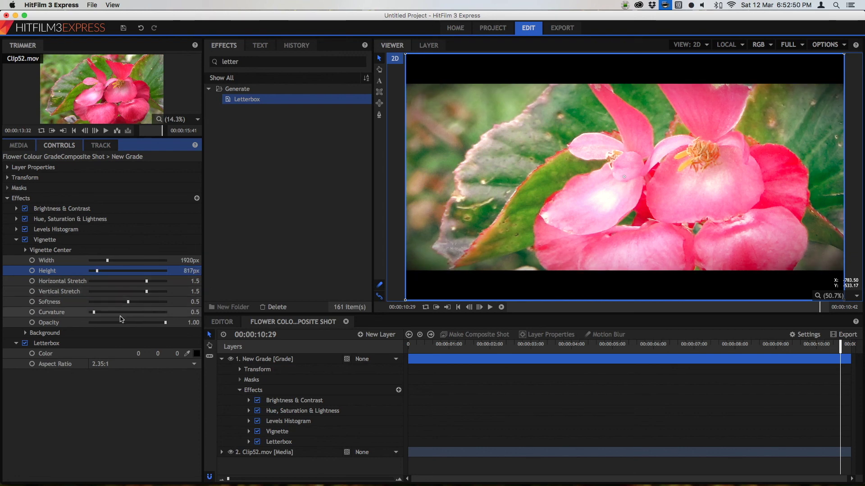
pyautogui.moveTo(111, 314); pyautogui.dragTo(89, 314)
pyautogui.hotkey('ctrl', 'z')
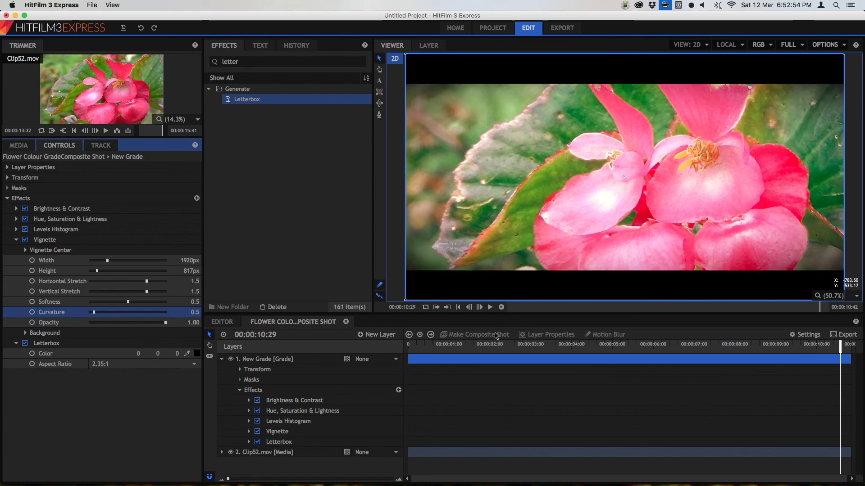
# Scrub the playhead back to 00:00:00:00 to review the 2.35:1 letterboxed flower grade.
pyautogui.moveTo(499, 345); pyautogui.dragTo(856, 327)
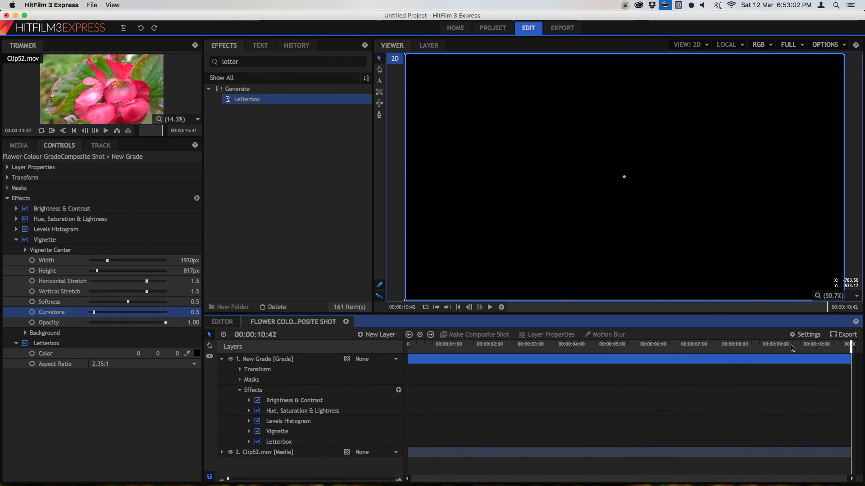
pyautogui.moveTo(792, 348); pyautogui.dragTo(397, 341)
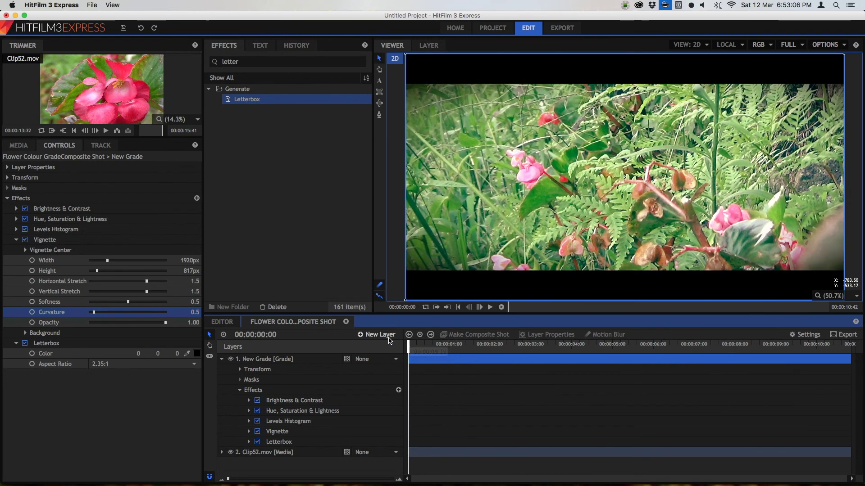